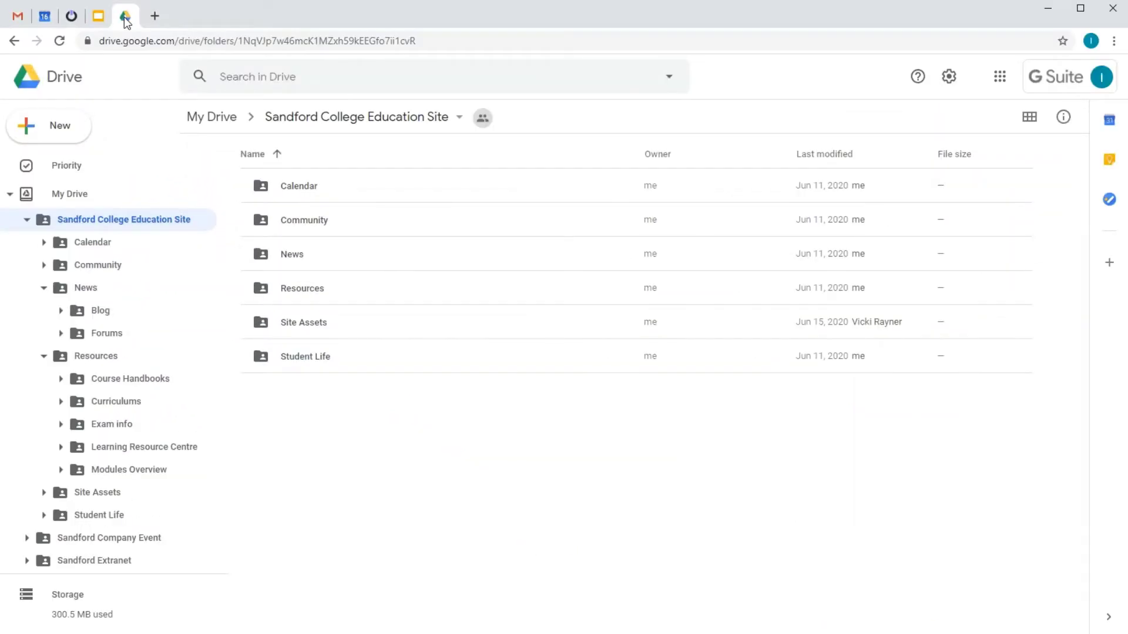
Browse Course Handbooks, then open the Sandford College Education Site folder with OverDRIVE
left_click(114, 380)
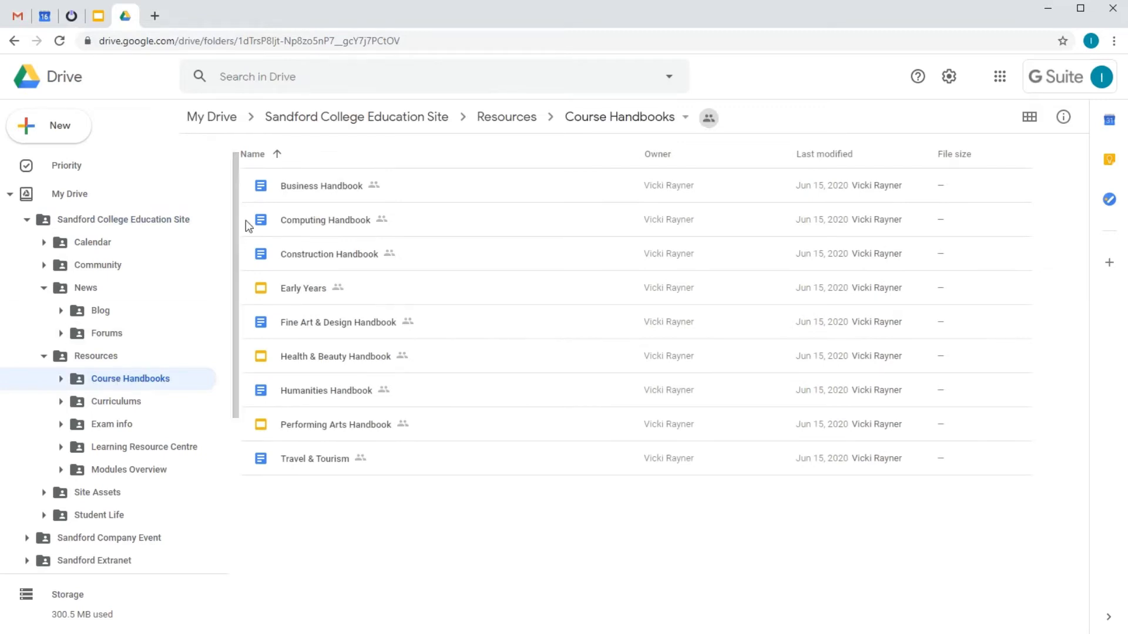
left_click(323, 121)
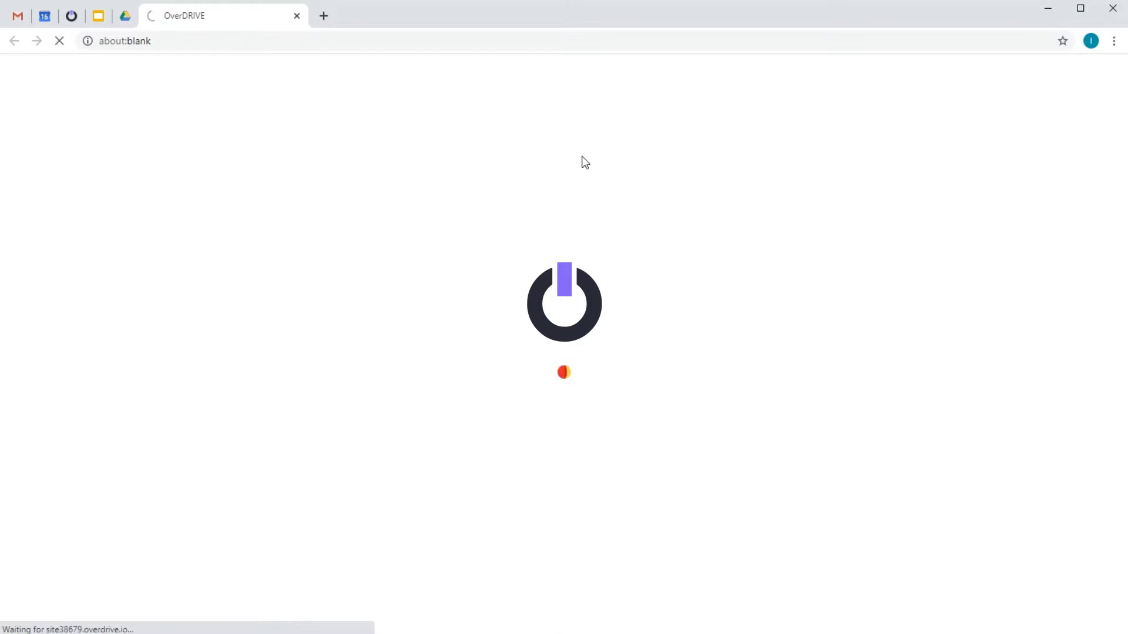
Sign in with Google, view Resources > Course Handbooks, then return to the site home page
left_click(578, 210)
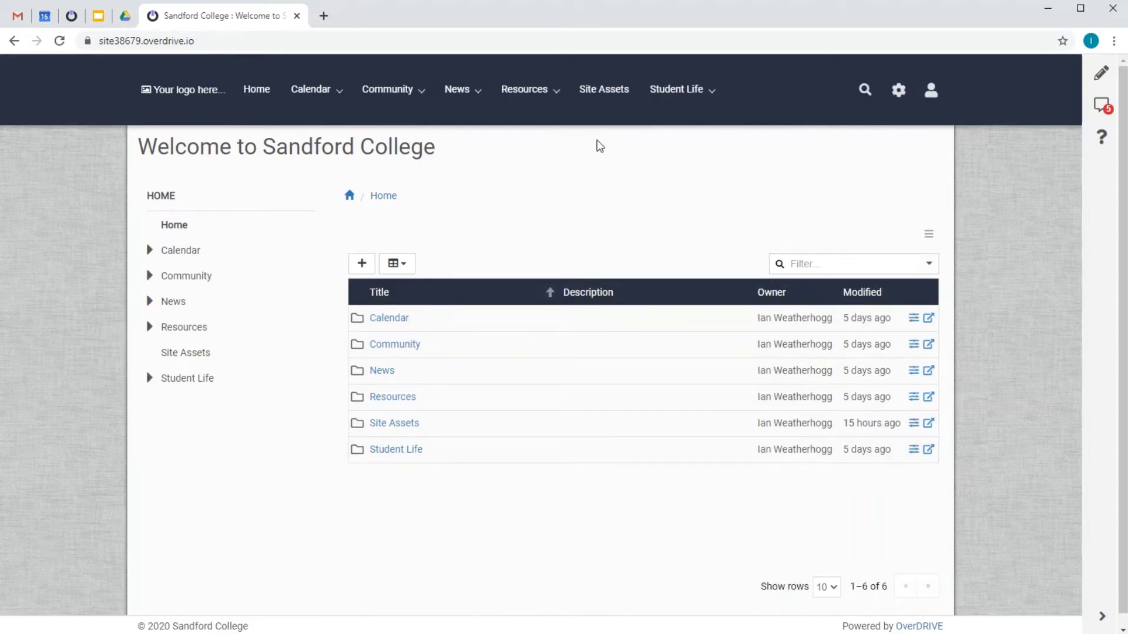
left_click(535, 120)
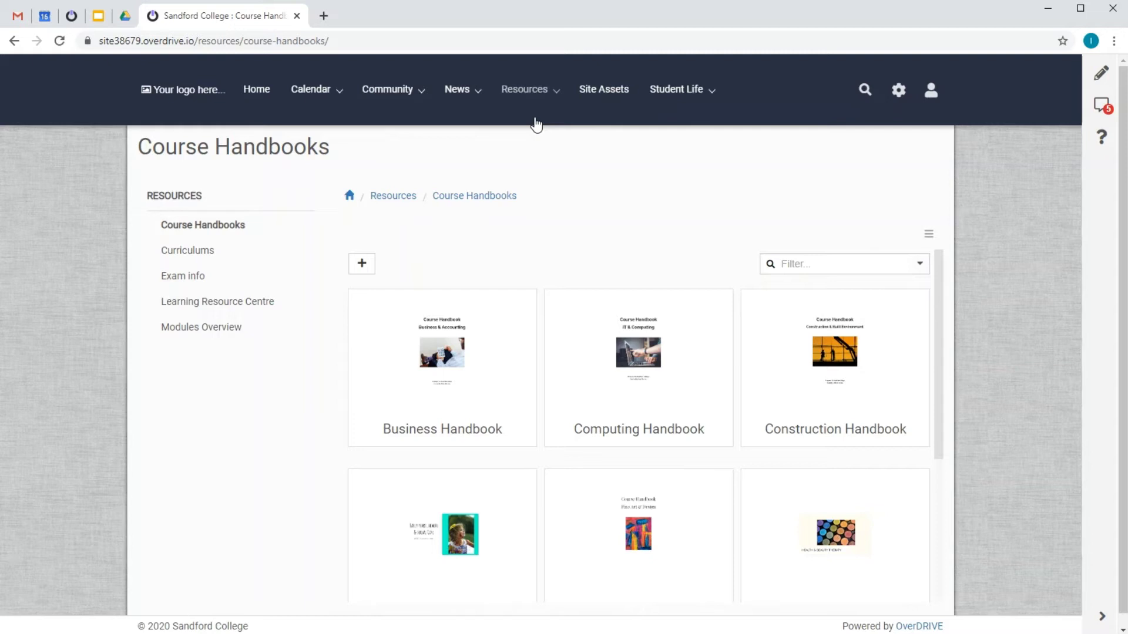
left_click(350, 197)
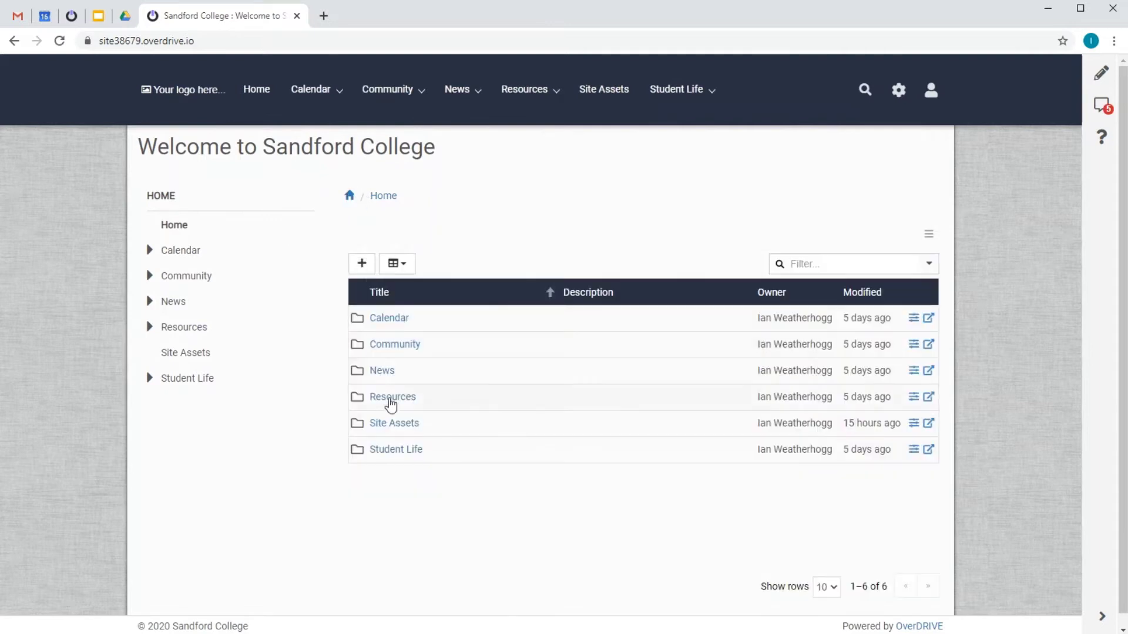
Untick Show in Menus for the Site Assets page
right_click(395, 431)
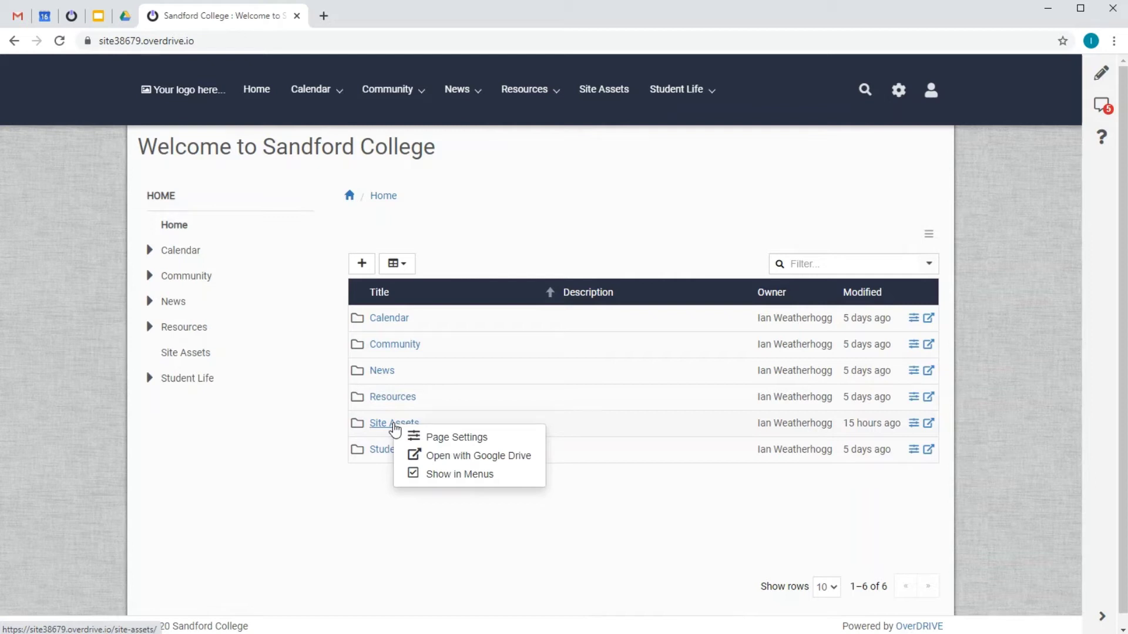
left_click(450, 478)
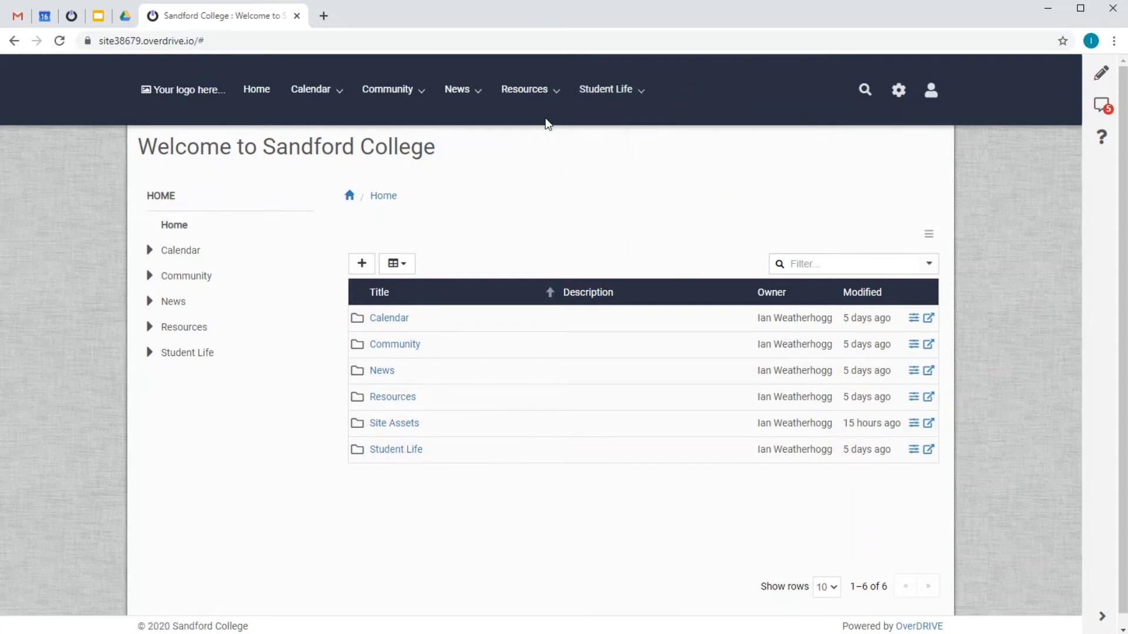
Set Sandford College Logo.png from Assets as the site logo and save it
left_click(203, 89)
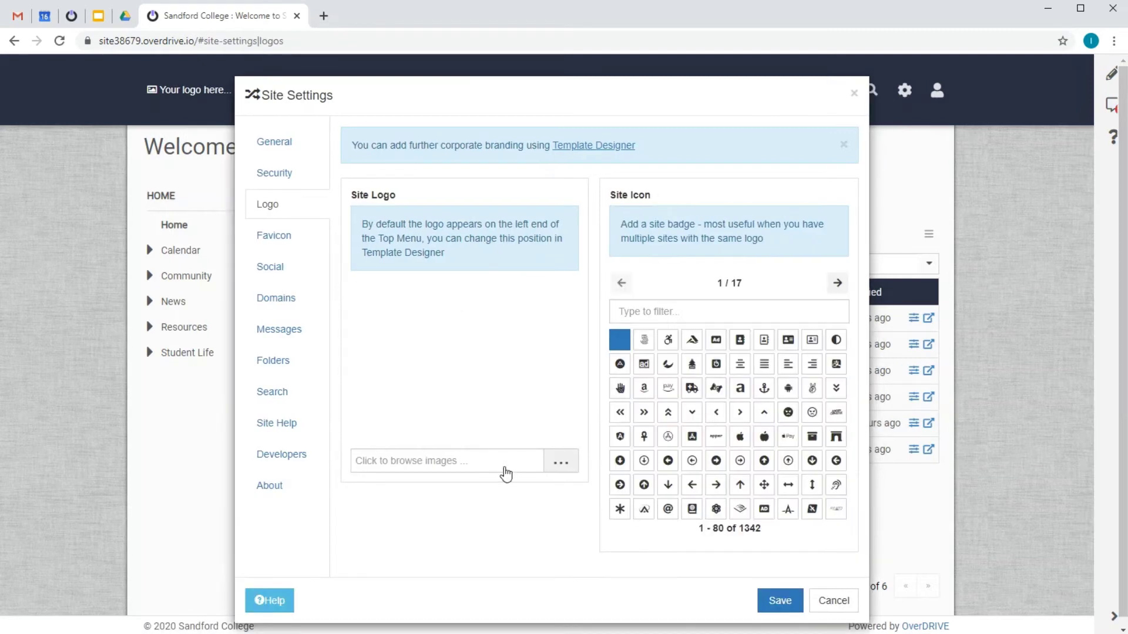
left_click(505, 467)
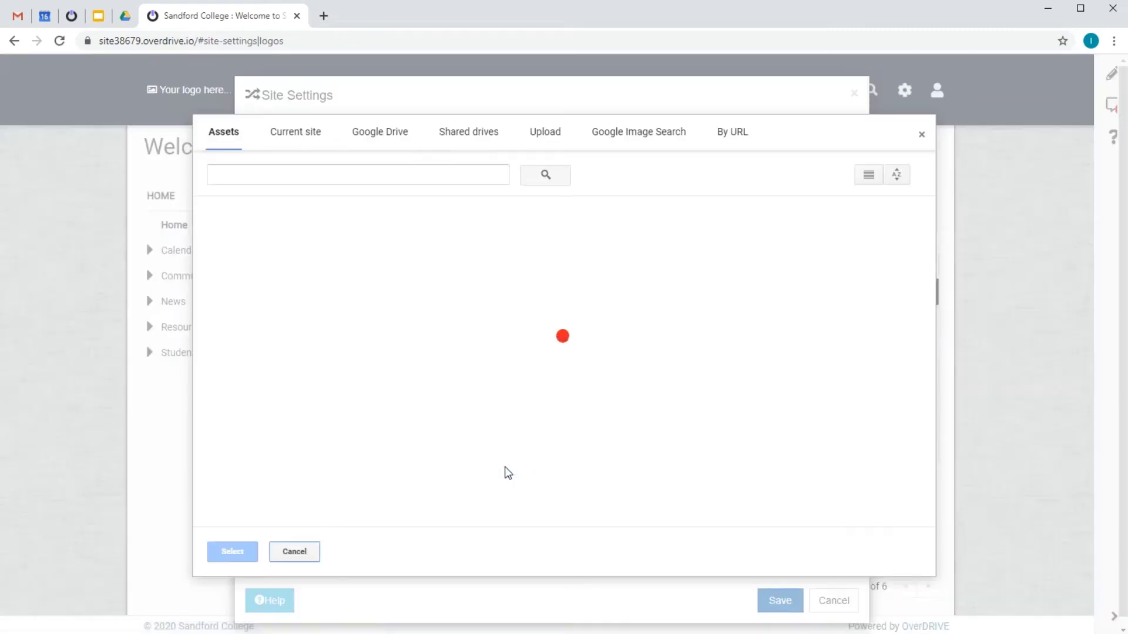
double_click(811, 345)
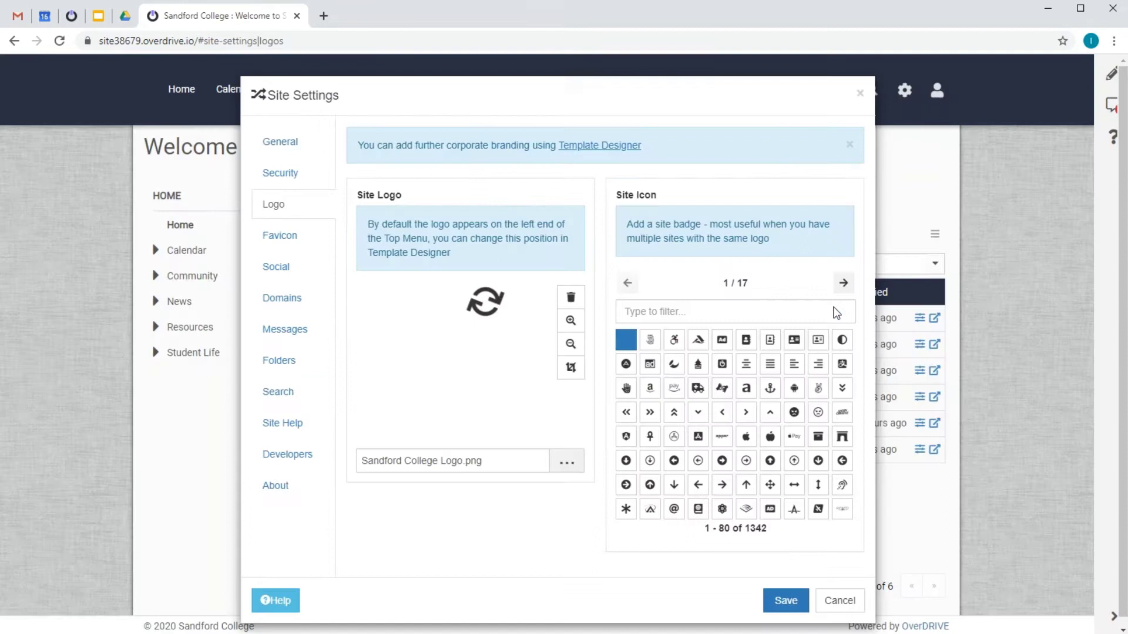
left_click(787, 601)
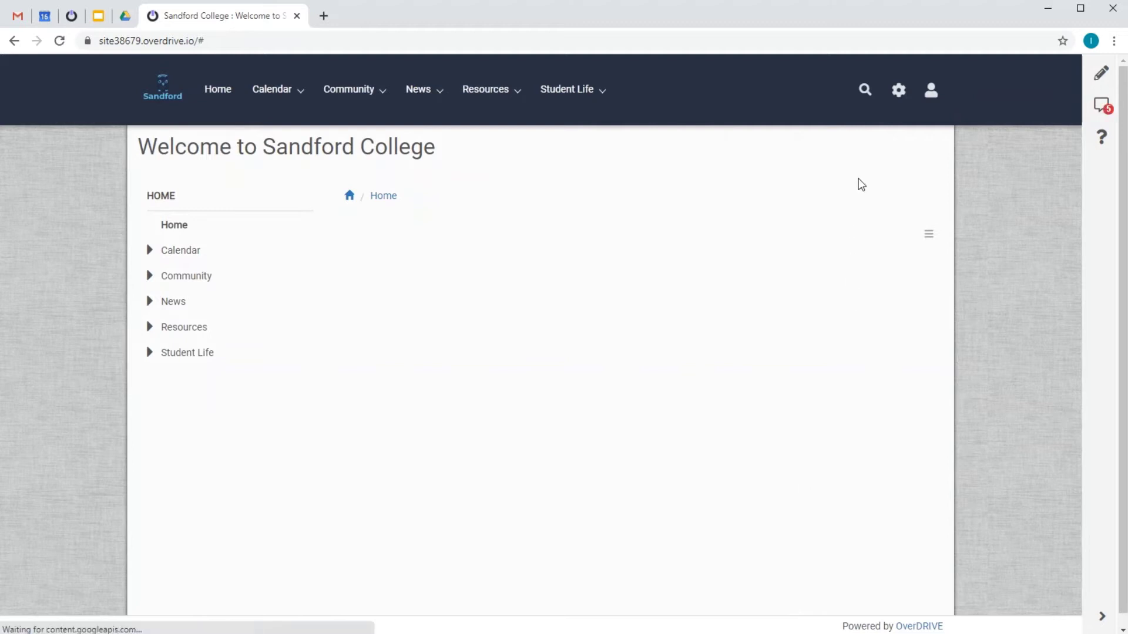
In Template Designer, choose Misted Blue, set Side Menu Position to Off, and save
left_click(893, 98)
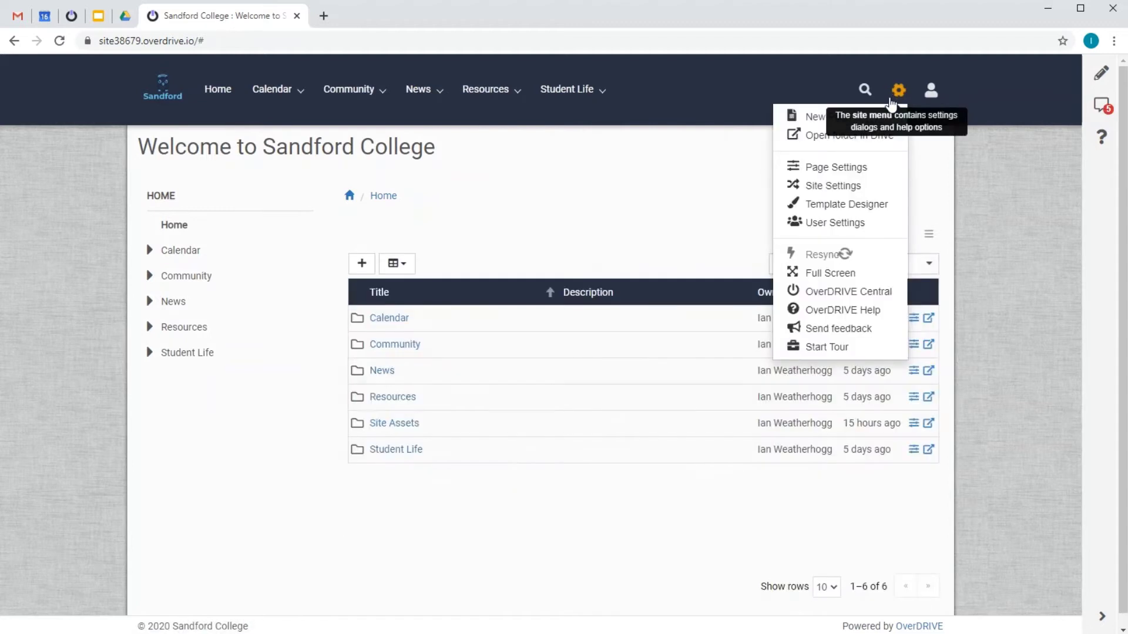
left_click(845, 206)
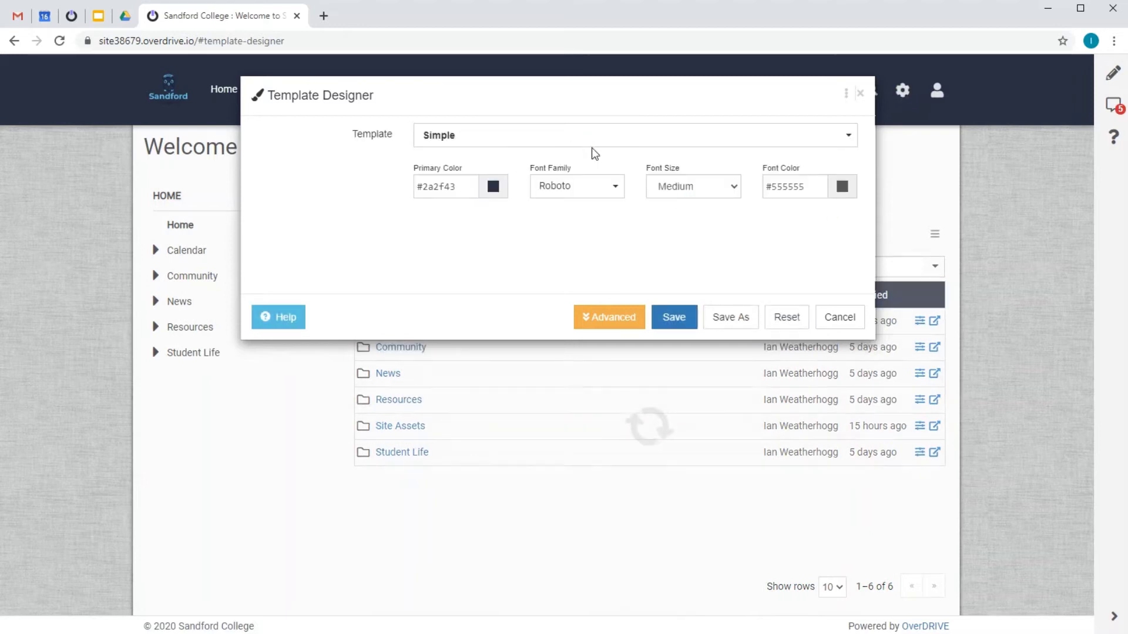
left_click(591, 145)
left_click(676, 229)
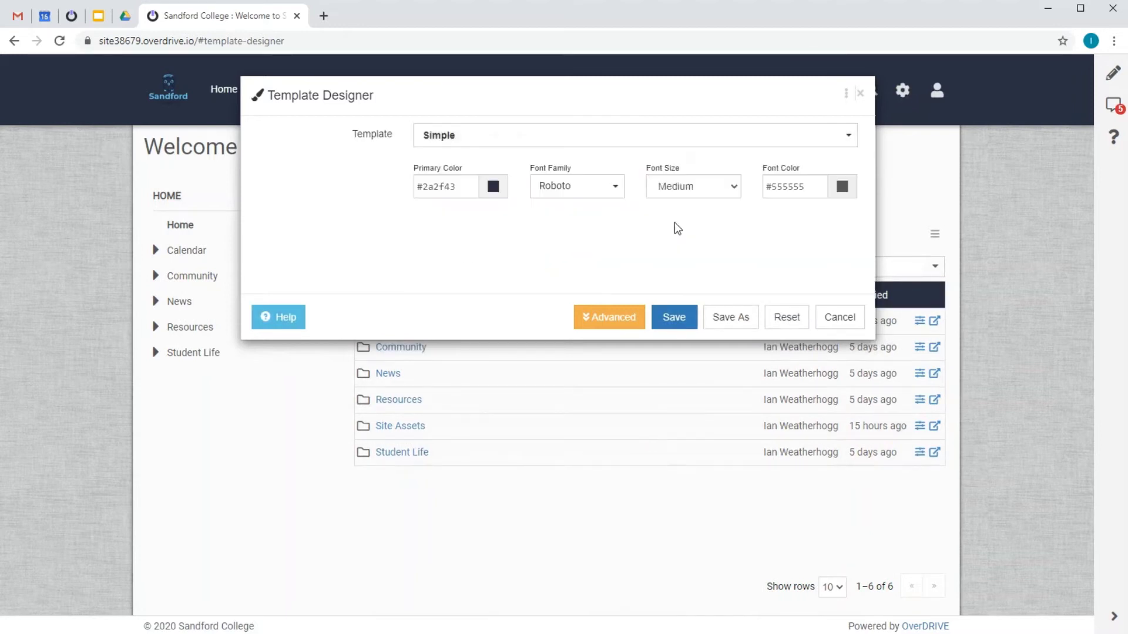
left_click(617, 320)
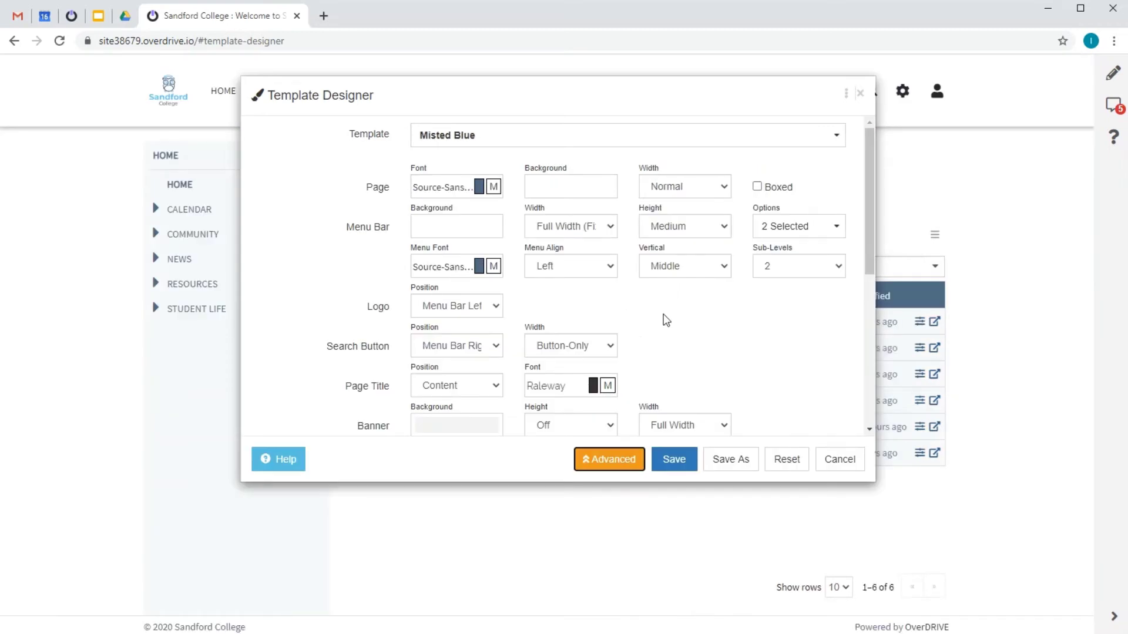
scroll(679, 317, "down", 5)
left_click(671, 228)
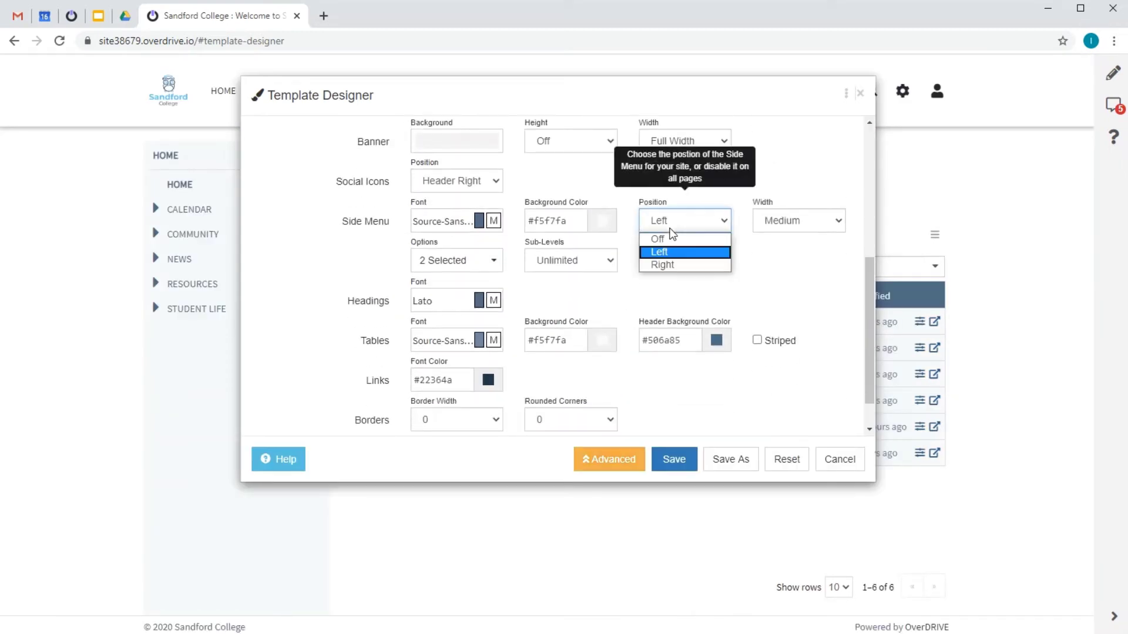
left_click(663, 241)
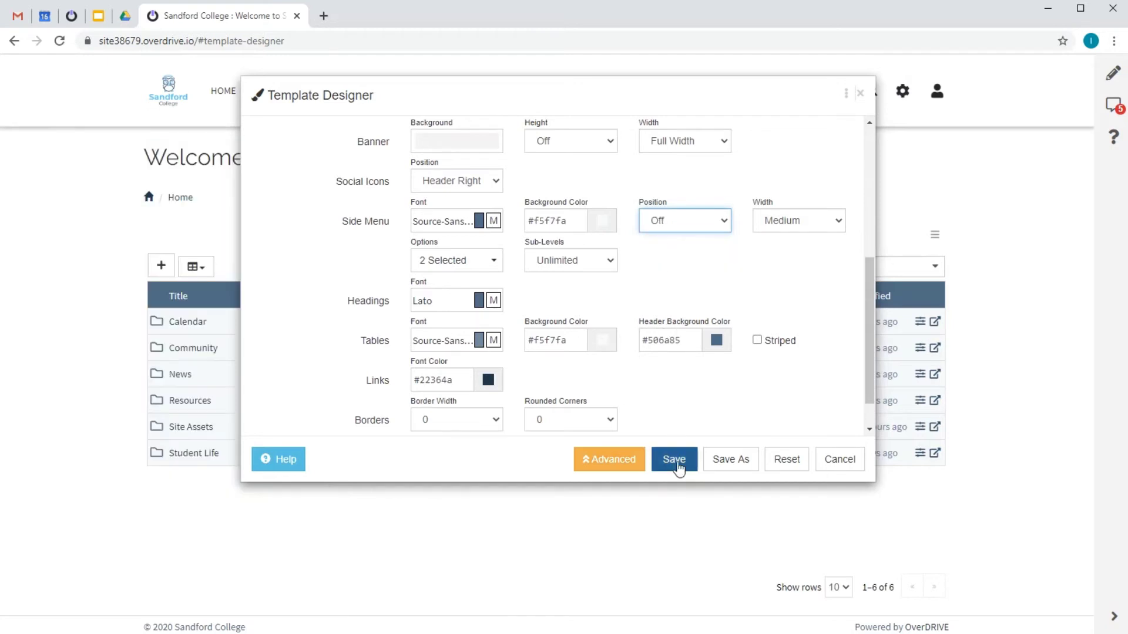
left_click(678, 463)
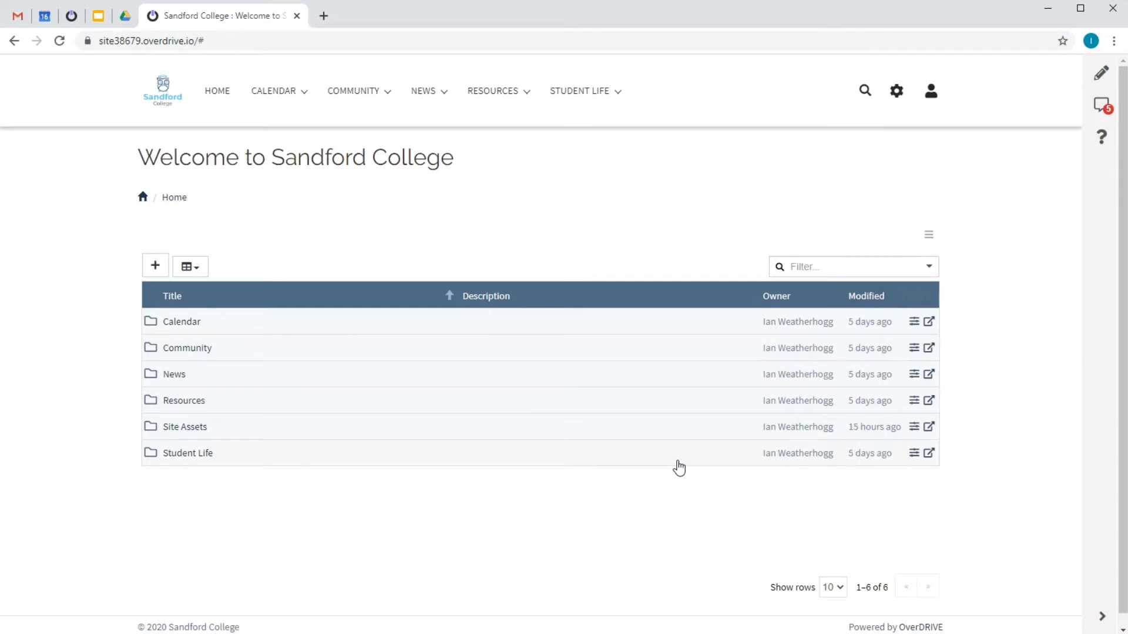
Add an image box at the top of the home page showing StudentMain.jpg, fitted to the tile
left_click(1097, 79)
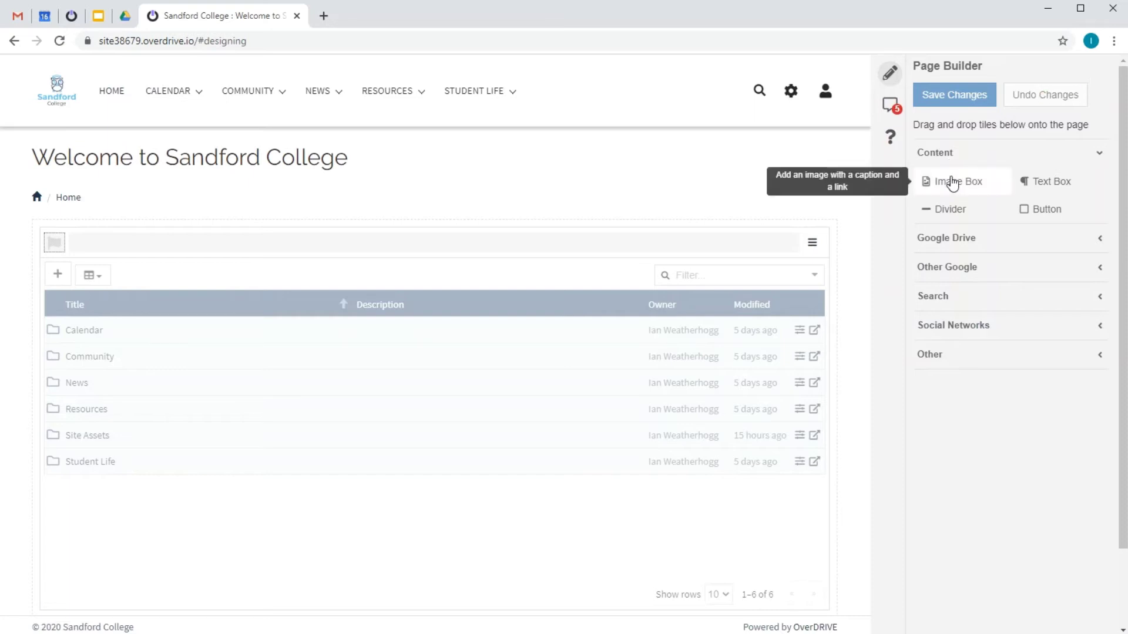
left_click_drag(949, 182, 73, 247)
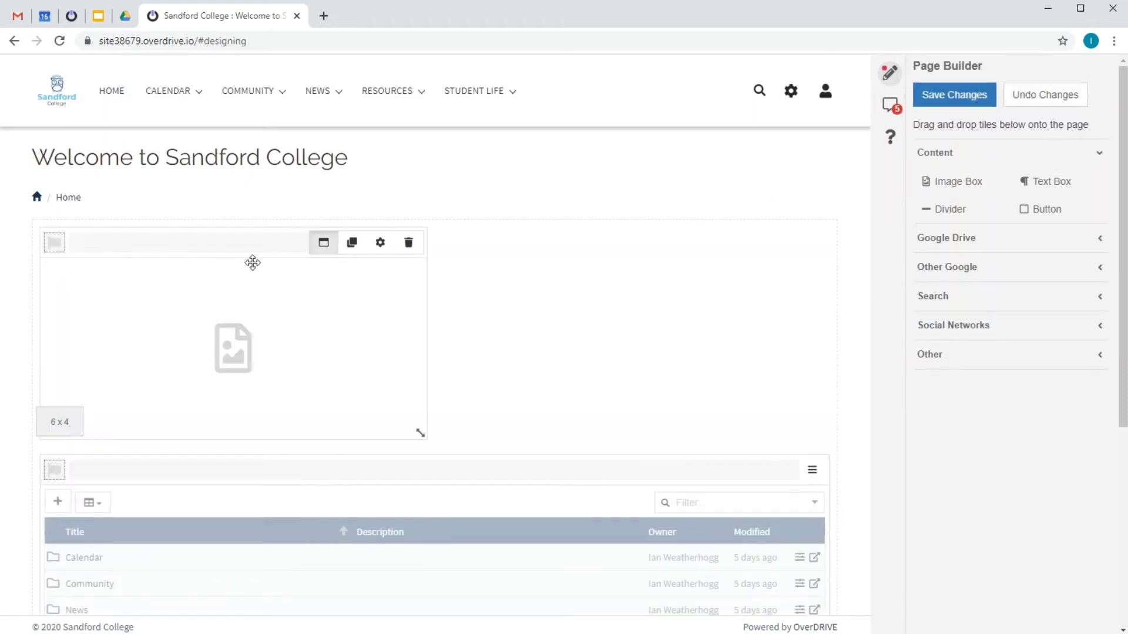
left_click(383, 242)
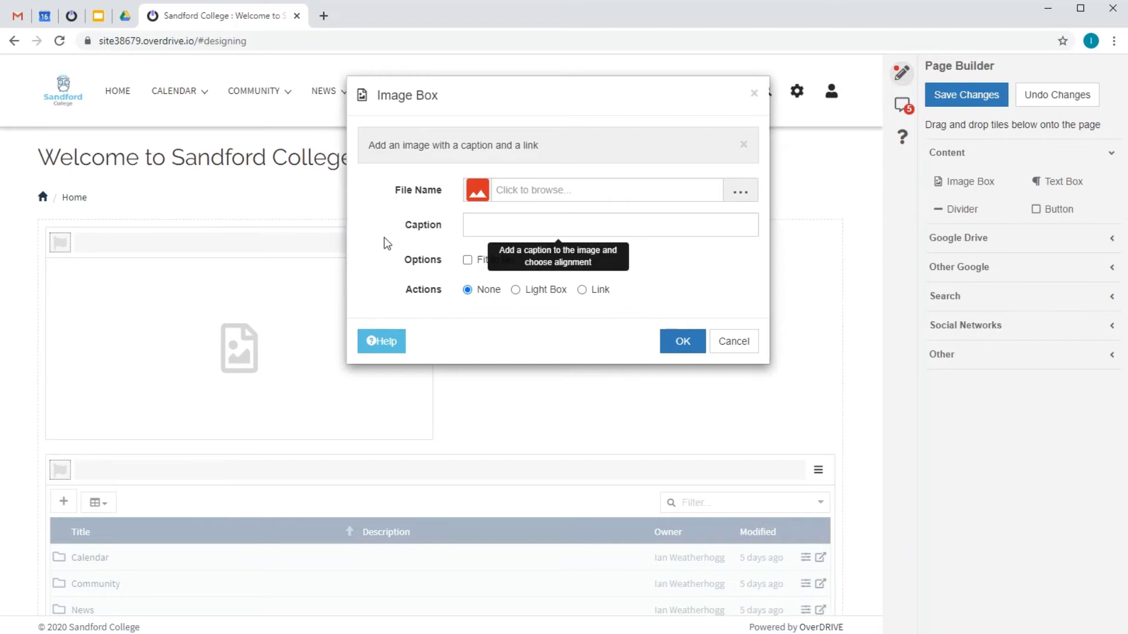
left_click(552, 190)
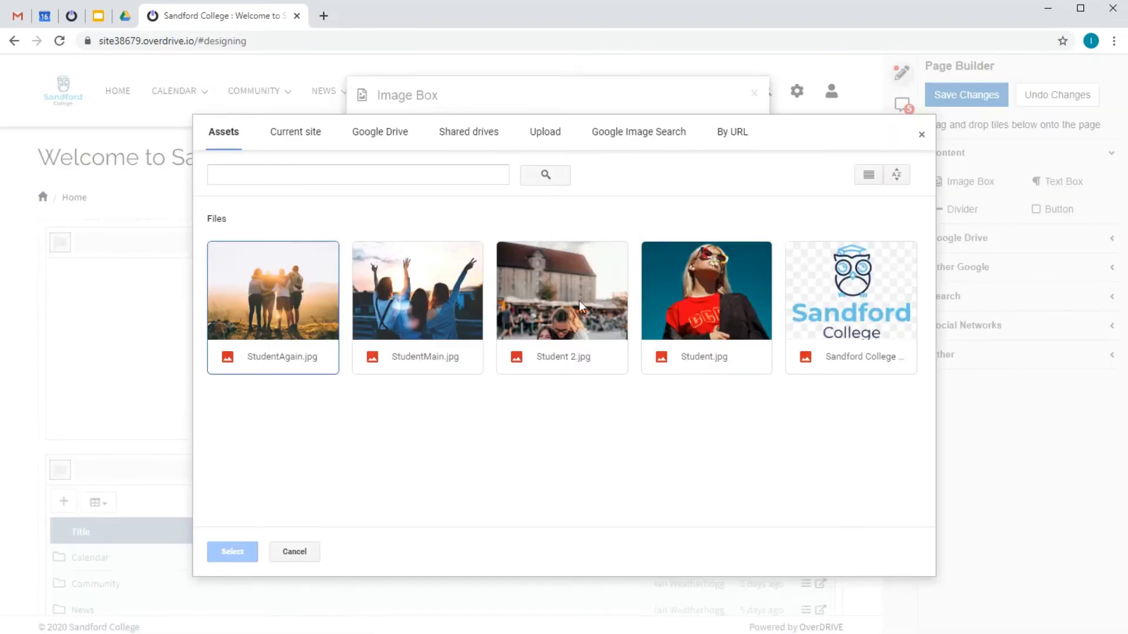
left_click(442, 290)
left_click(238, 549)
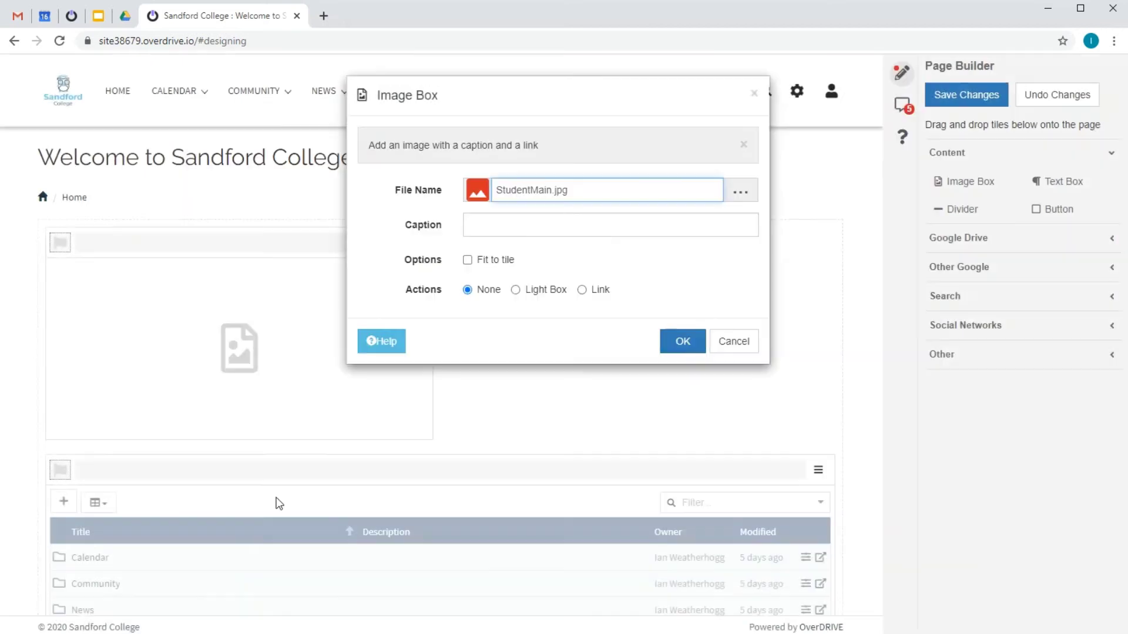
left_click(469, 261)
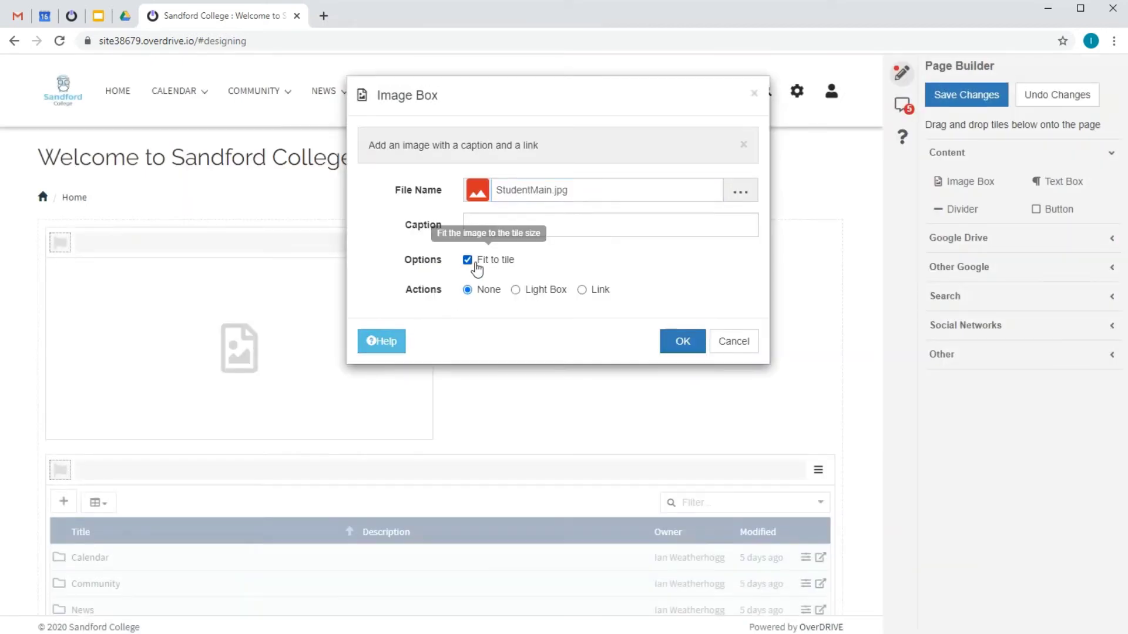
left_click(676, 344)
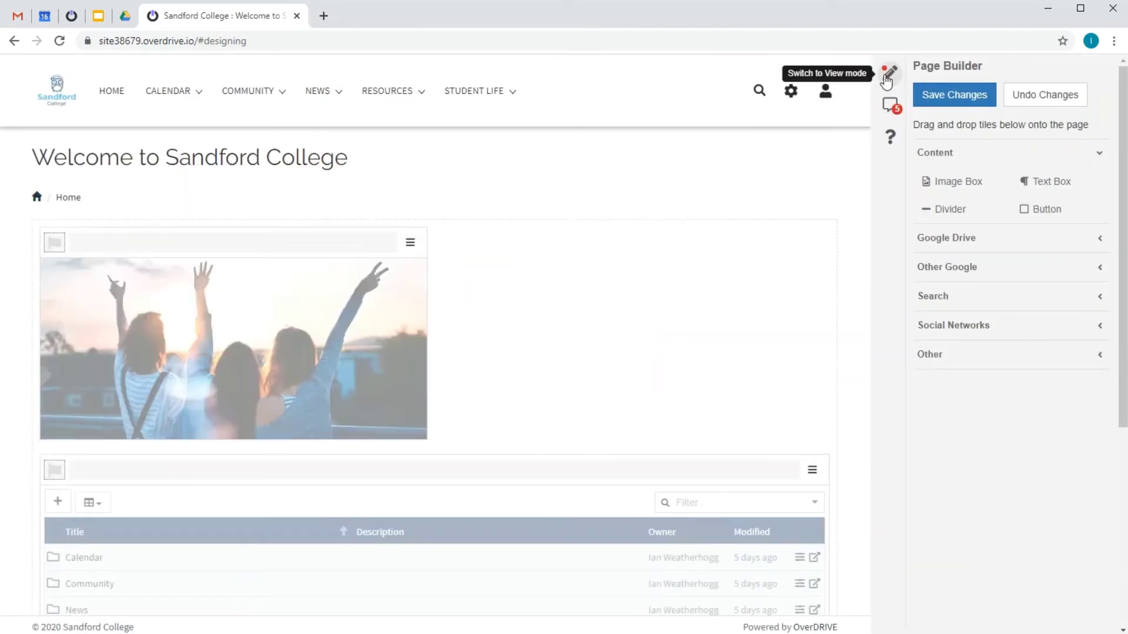
Hide the photo tile's header and stretch it to full page width
left_click(890, 73)
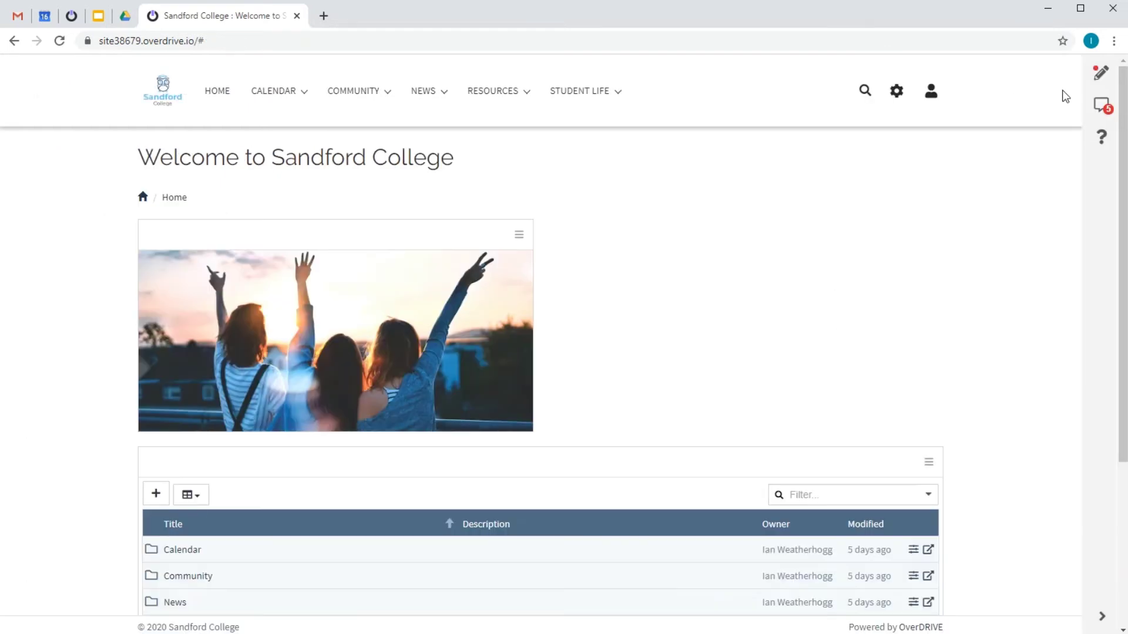
left_click(1100, 75)
left_click(299, 243)
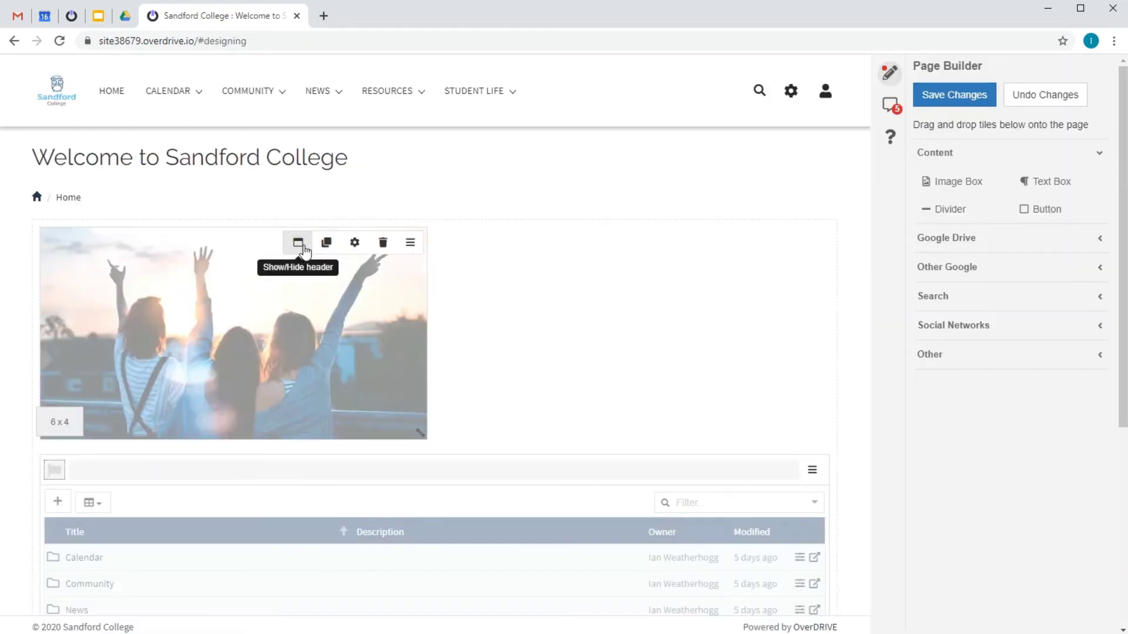
left_click_drag(572, 432, 841, 400)
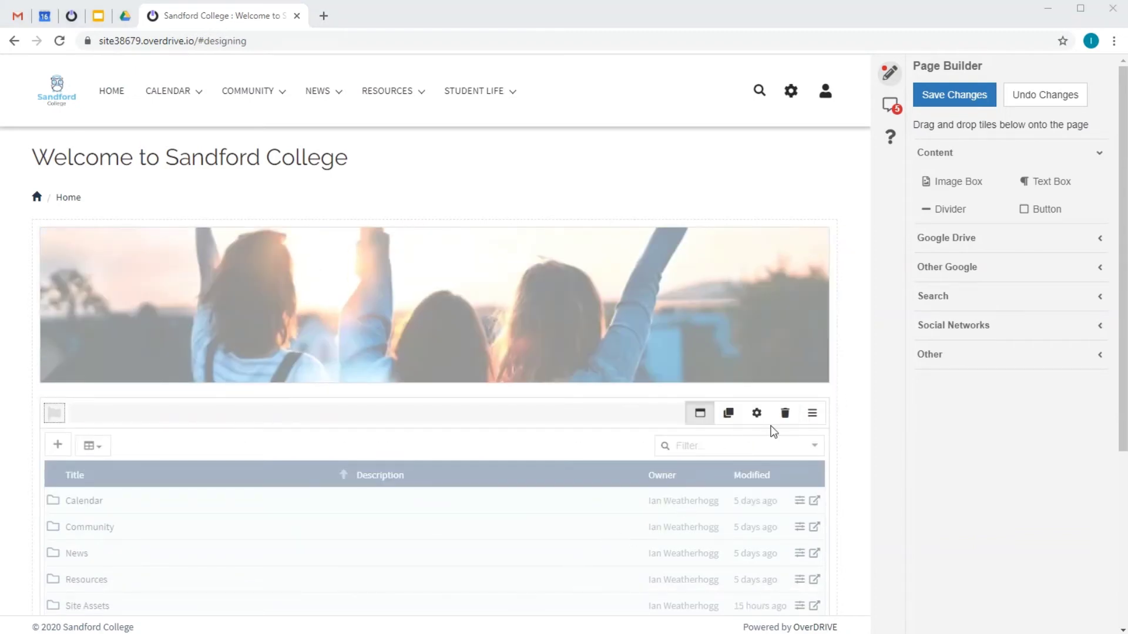
Delete the folder table tile and add Google Calendar and Google Contacts tiles
left_click(784, 414)
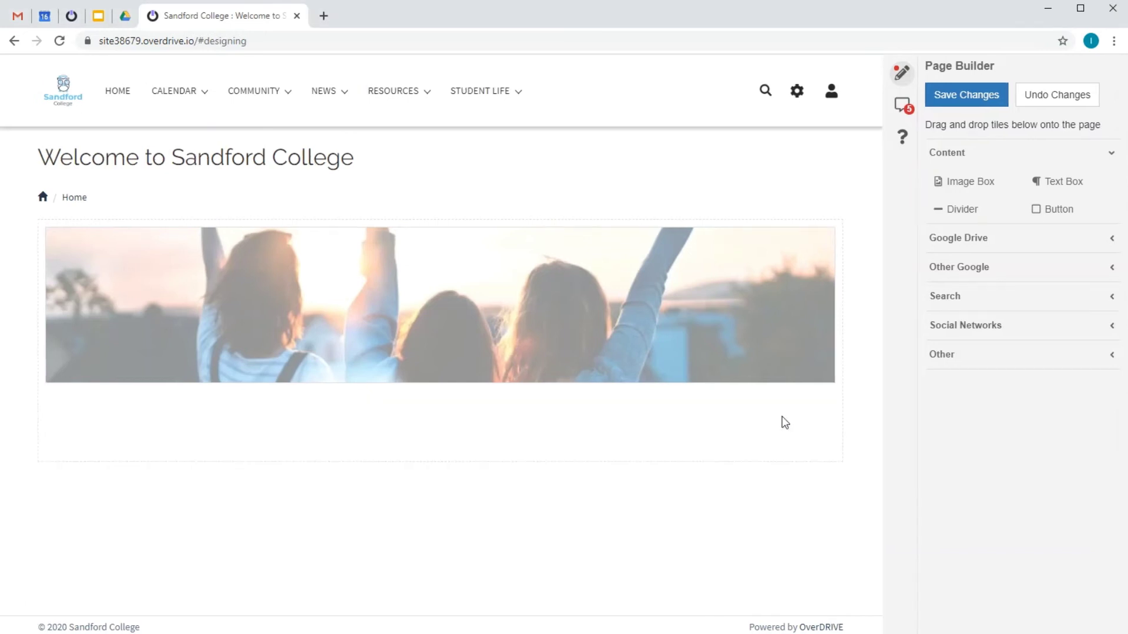
left_click(962, 237)
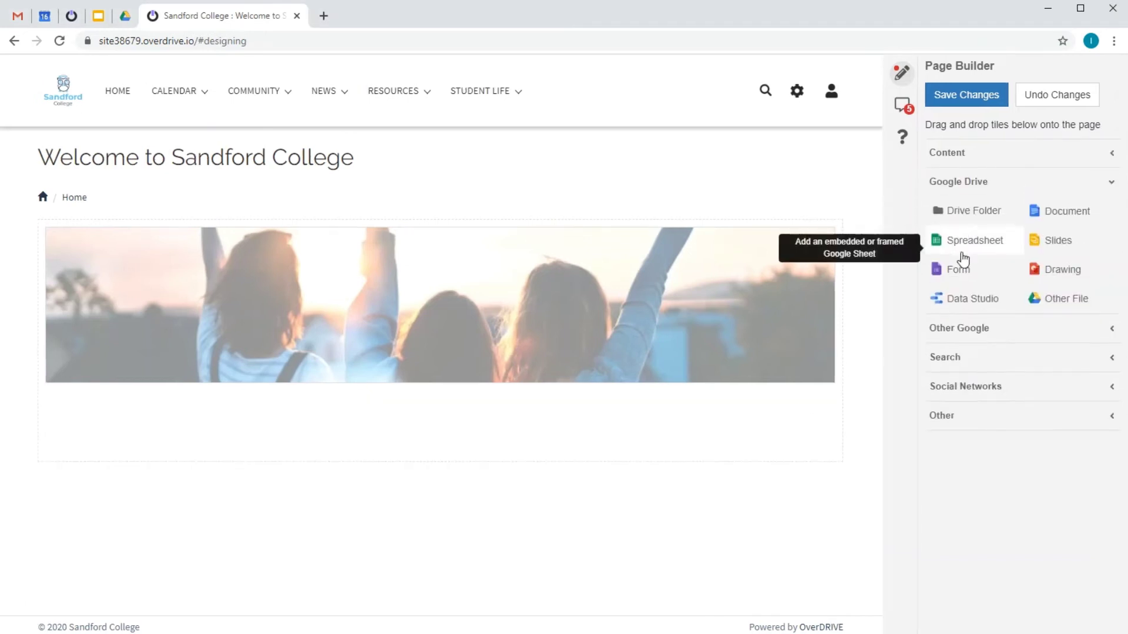
left_click(975, 333)
left_click(963, 252)
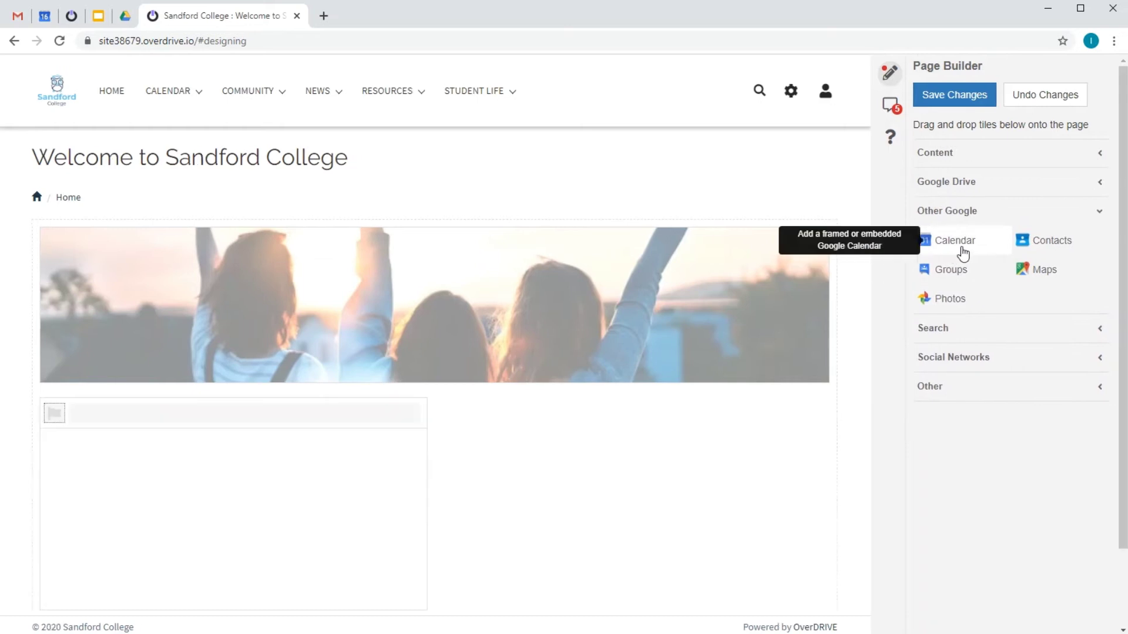
left_click(1035, 246)
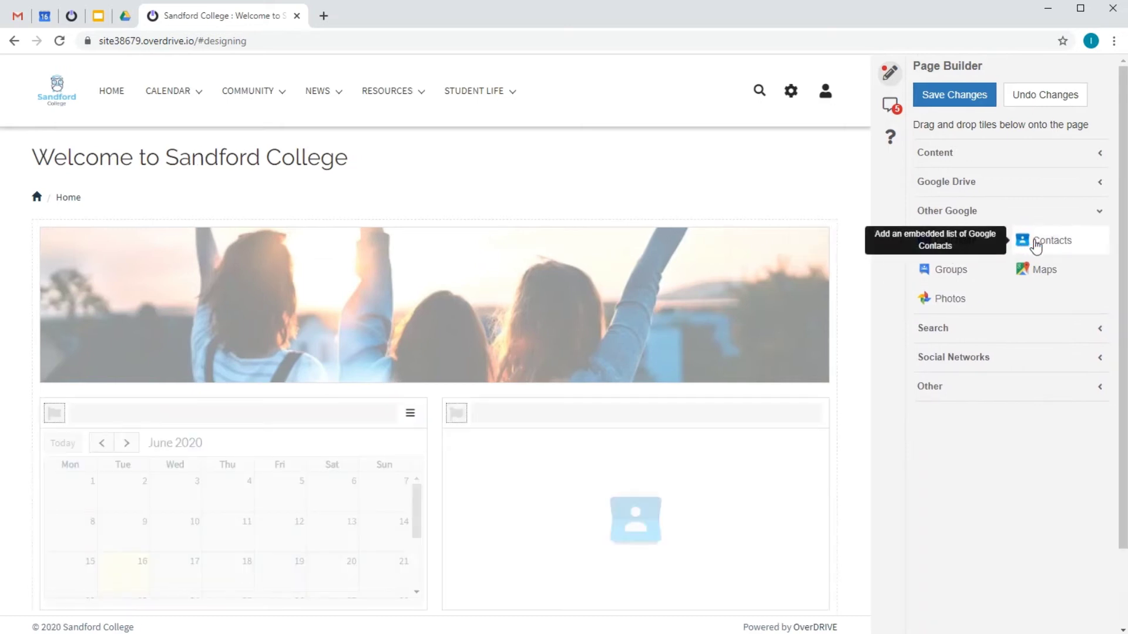
Add a Twitter tile and a YouTube Video tile to the page
left_click(961, 359)
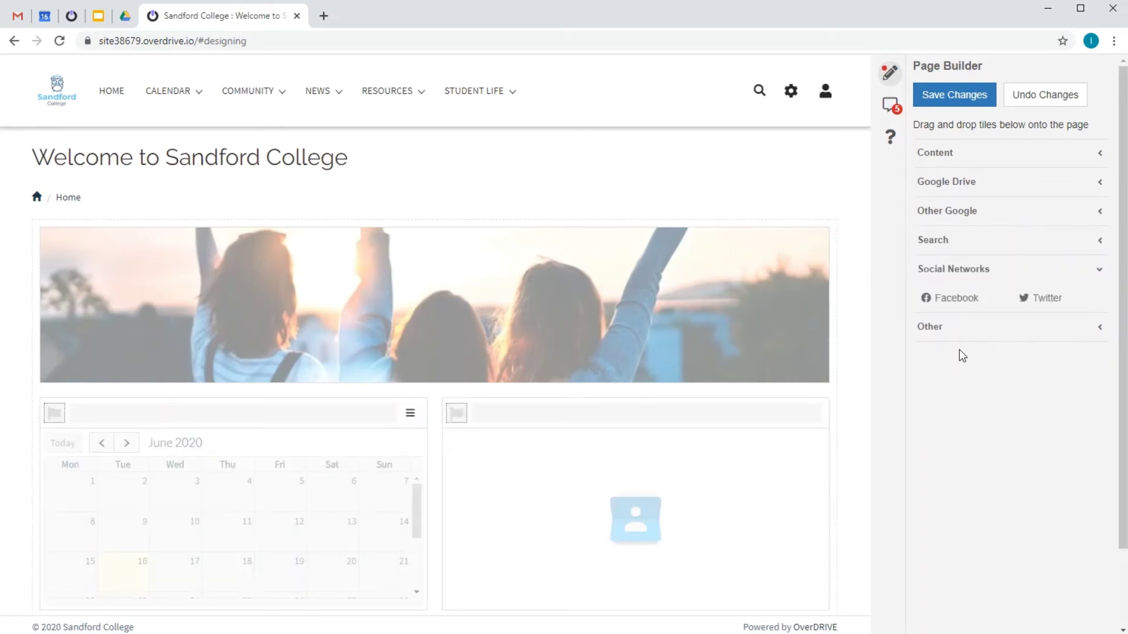
left_click(1023, 304)
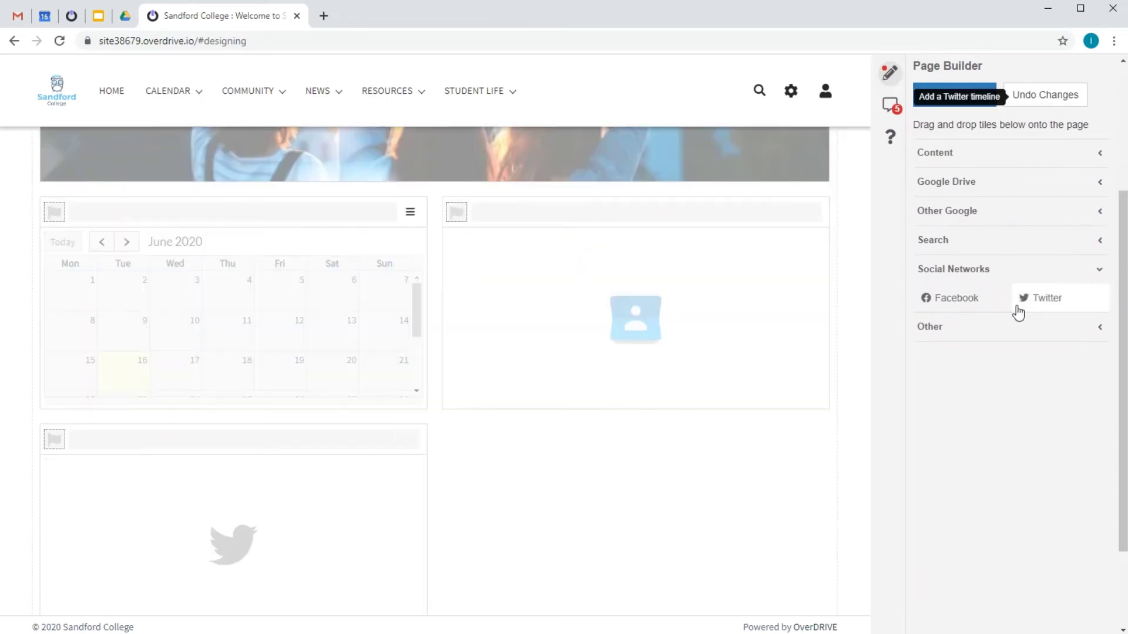
left_click(933, 329)
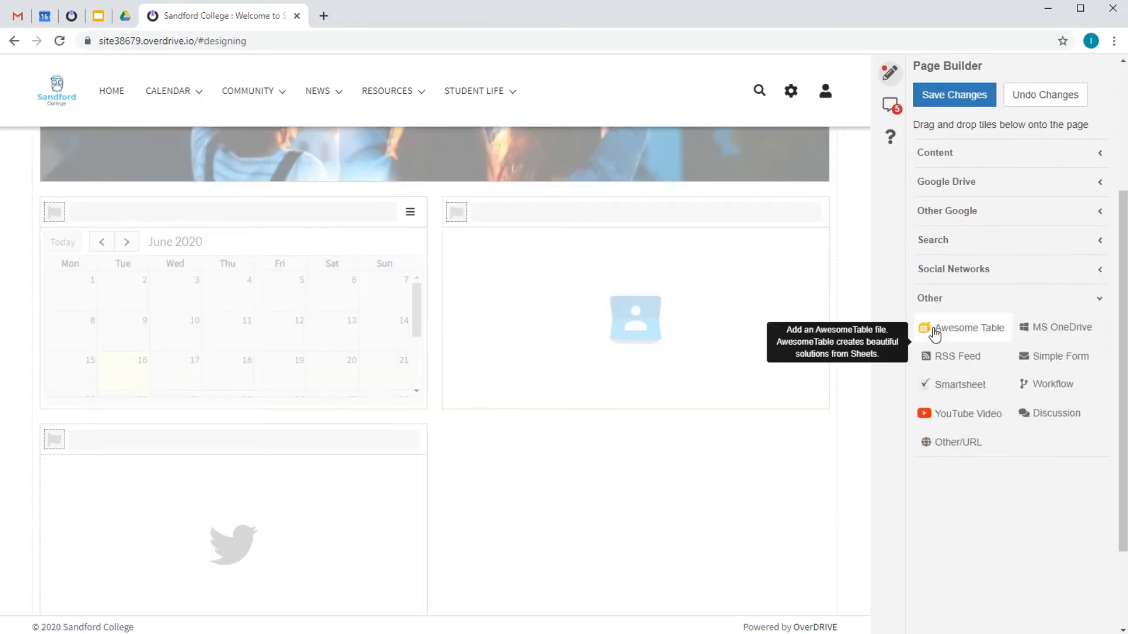
left_click(954, 414)
mouse_move(417, 400)
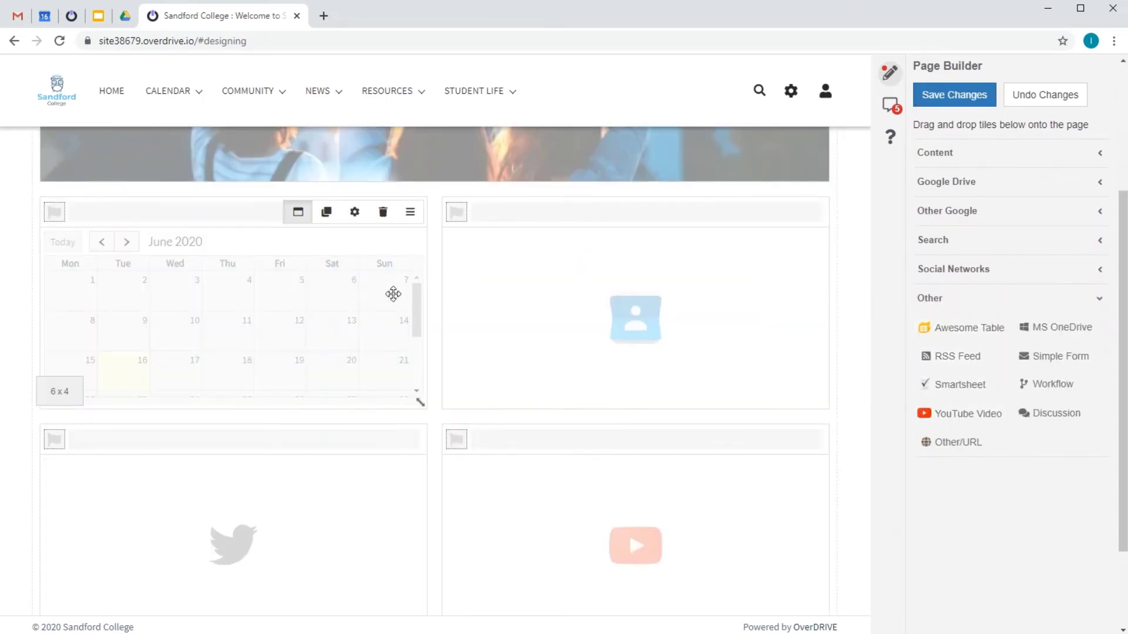
Embed The College Calendar in the calendar tile using Agenda view
left_click(354, 214)
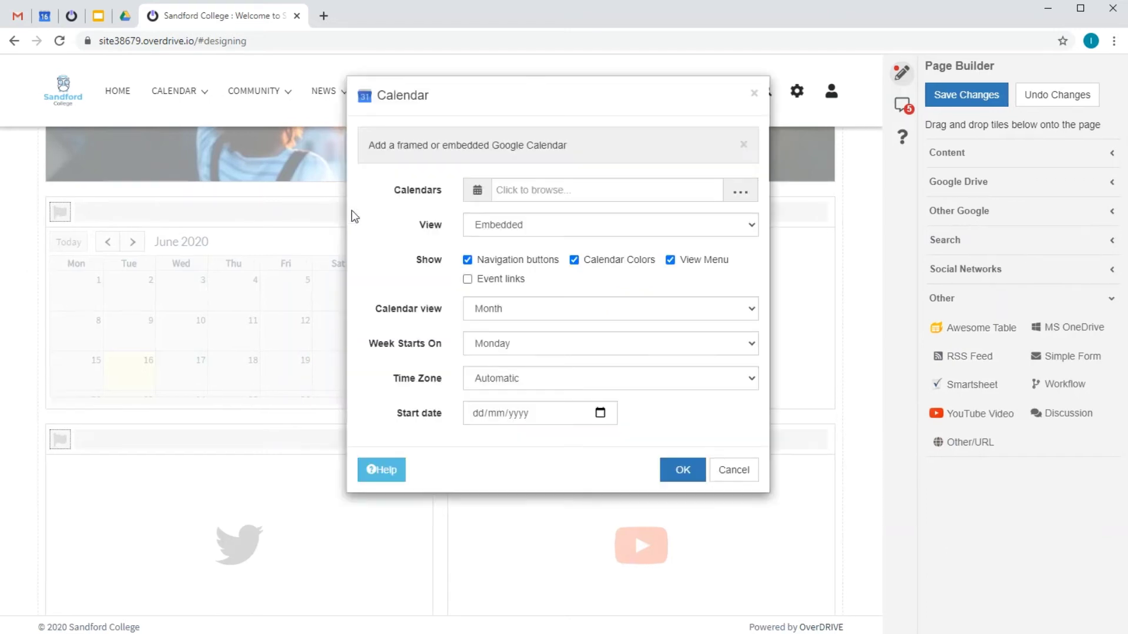
left_click(583, 189)
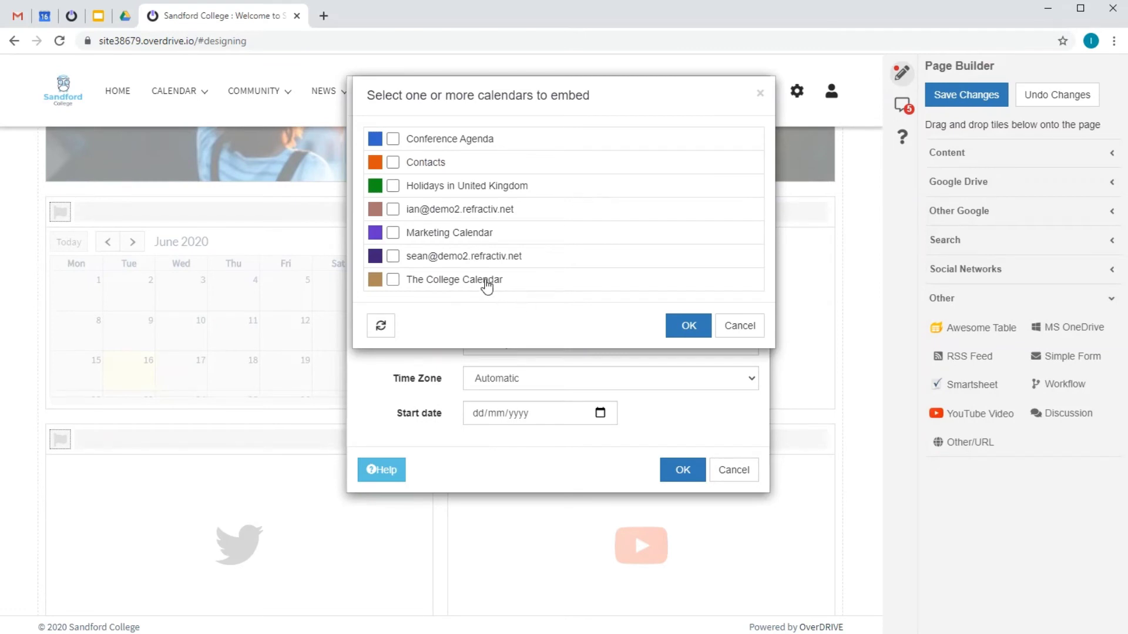
left_click(486, 280)
left_click(674, 329)
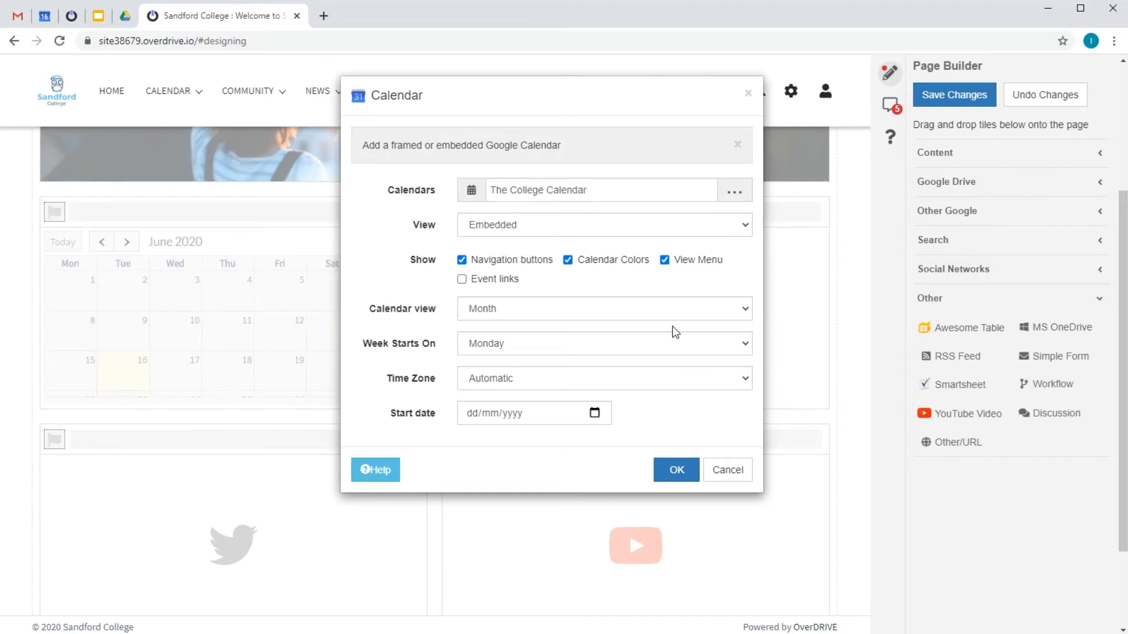
left_click(494, 309)
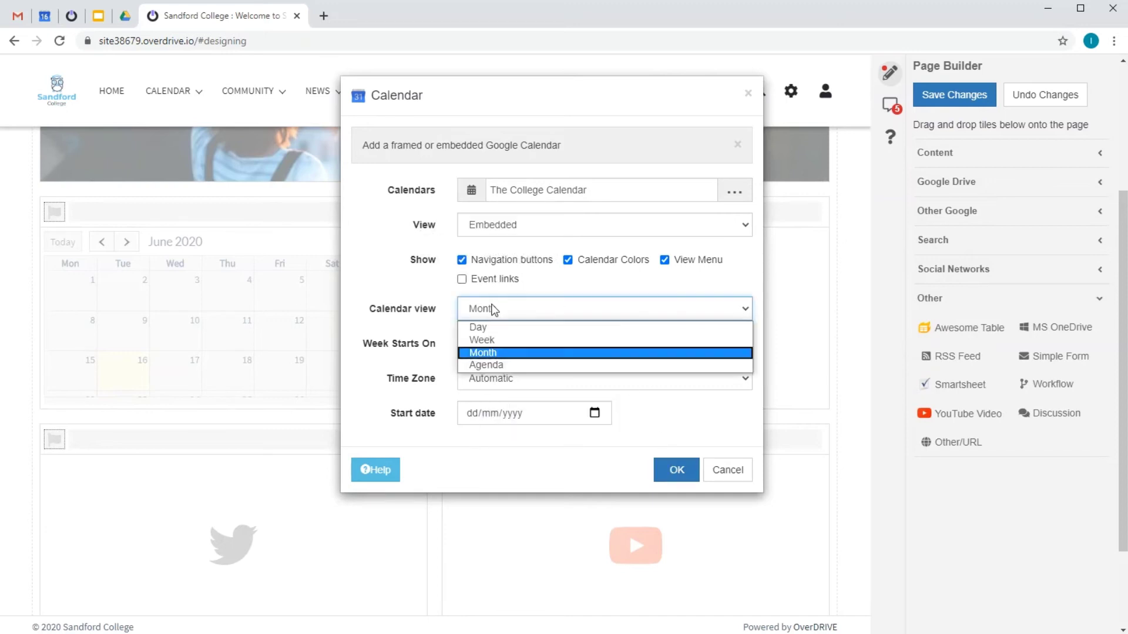
left_click(493, 364)
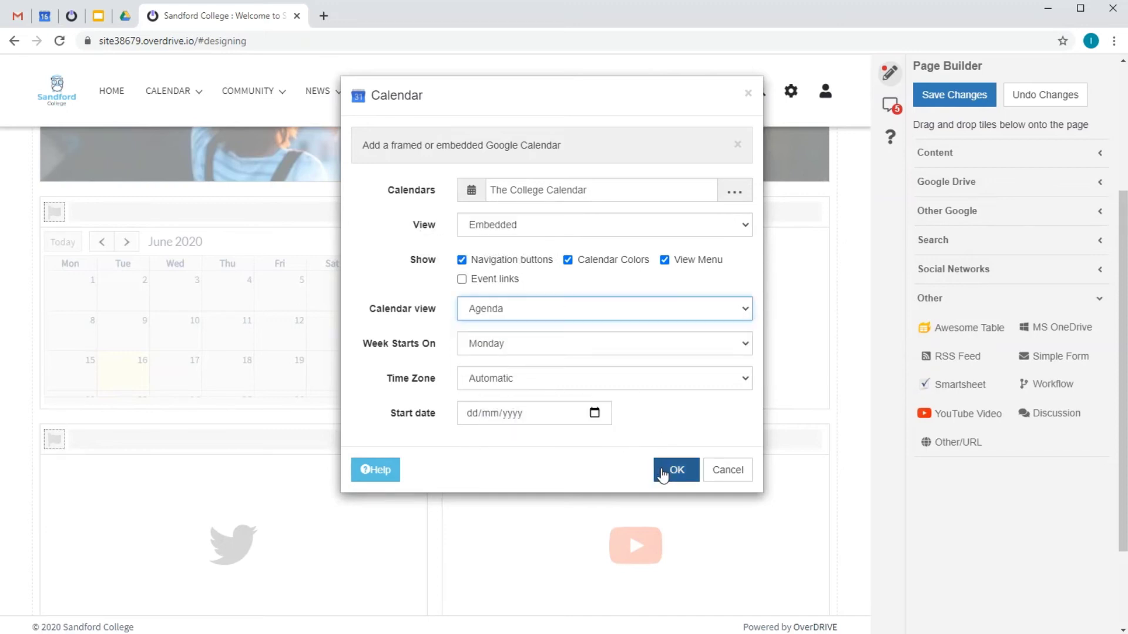
left_click(664, 475)
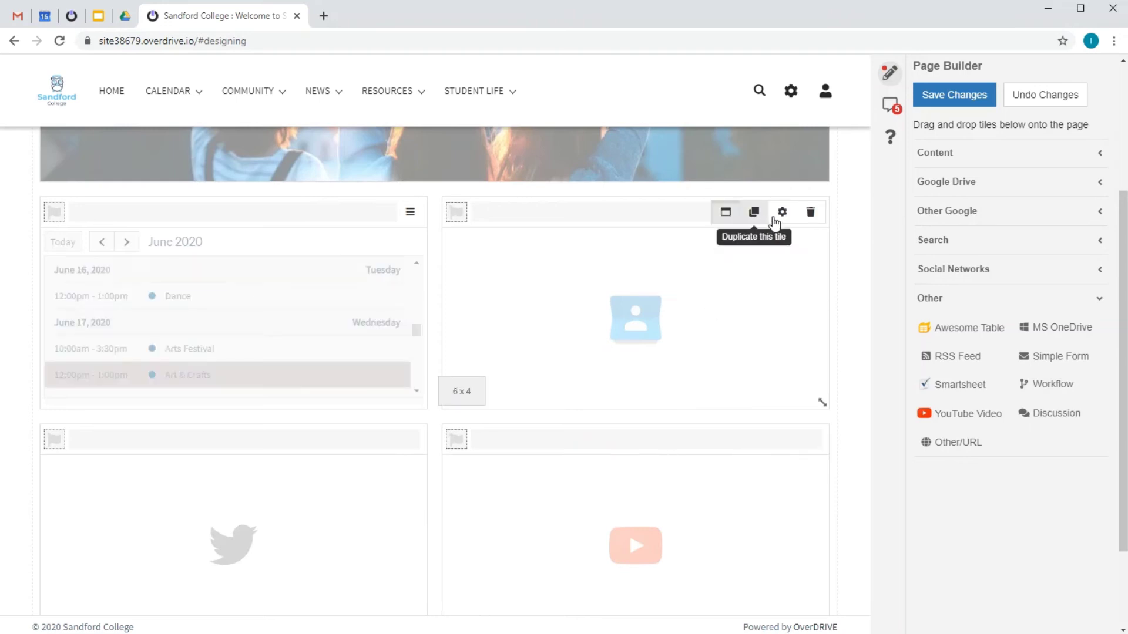
left_click(782, 212)
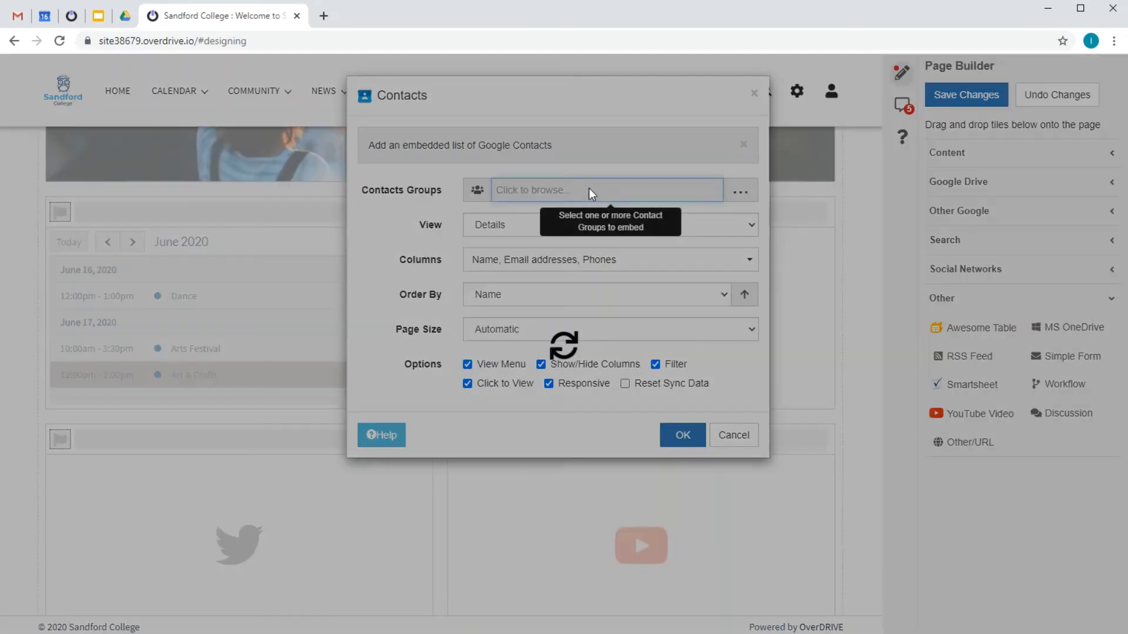
Embed the Staff (60) contact group in the contacts tile
left_click(589, 189)
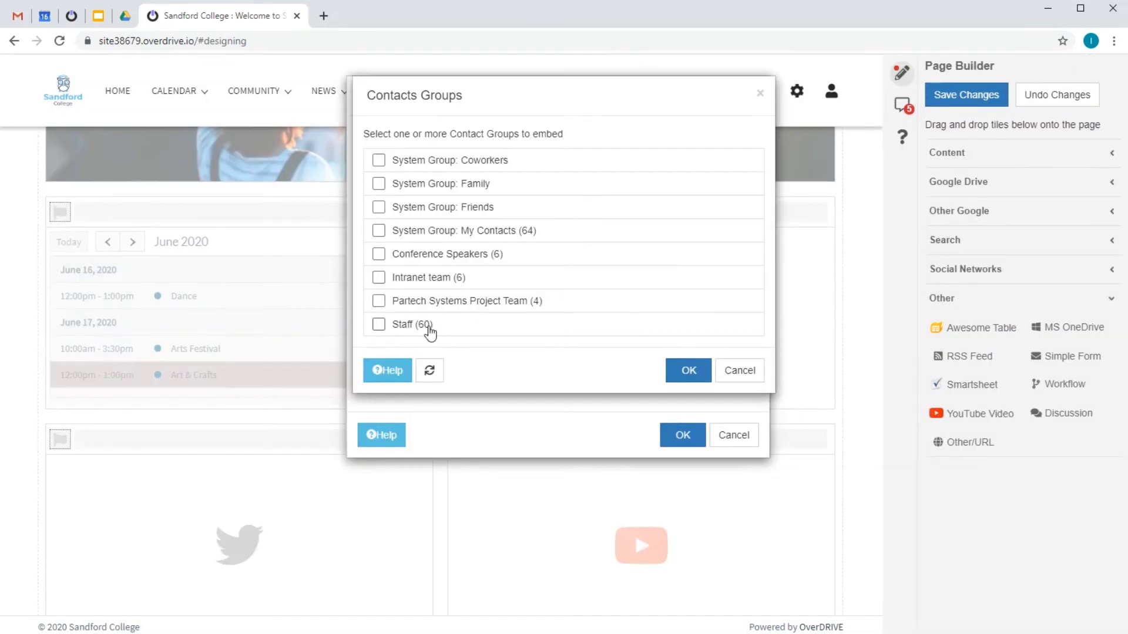
left_click(430, 330)
left_click(686, 371)
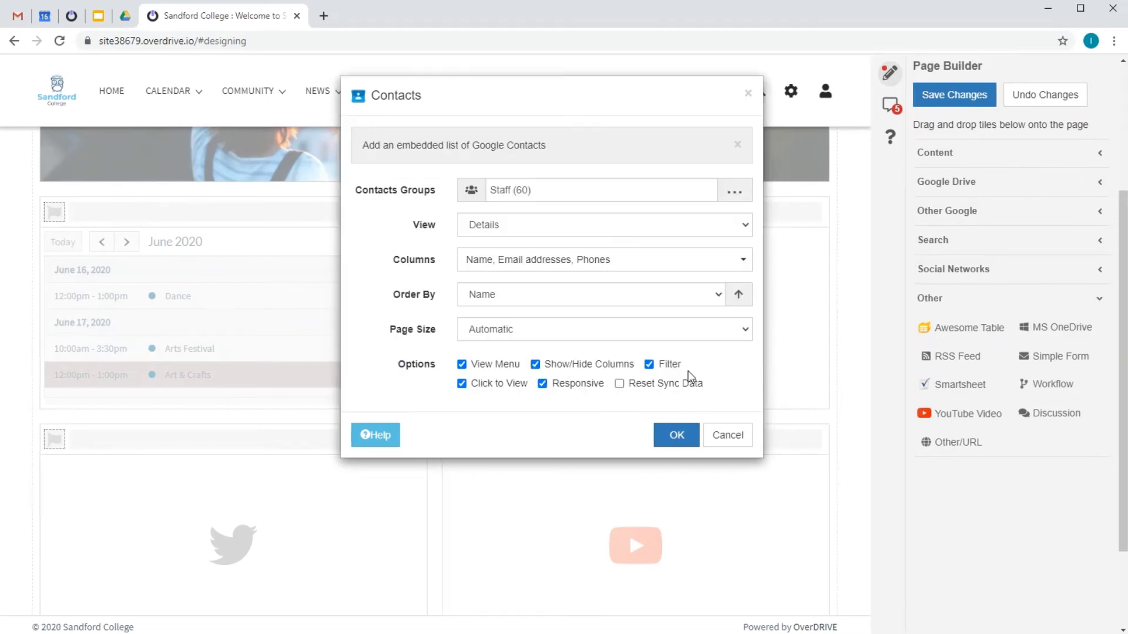
left_click(675, 434)
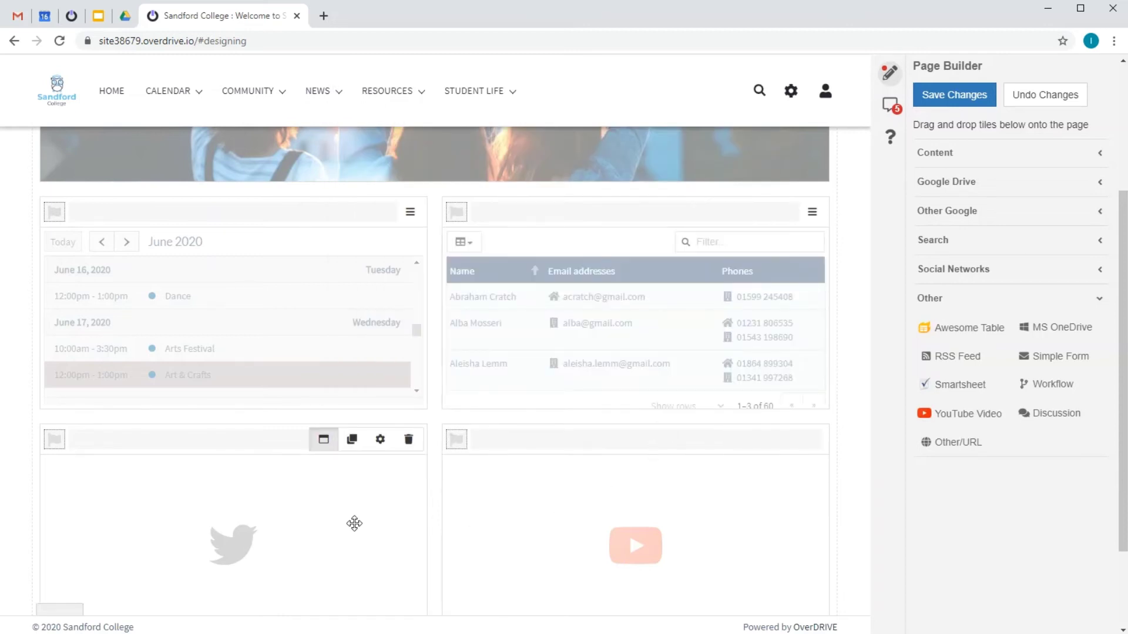
Find 'Welcome Video - Sandford College' from a pasted link and embed it in the YouTube tile
left_click(781, 442)
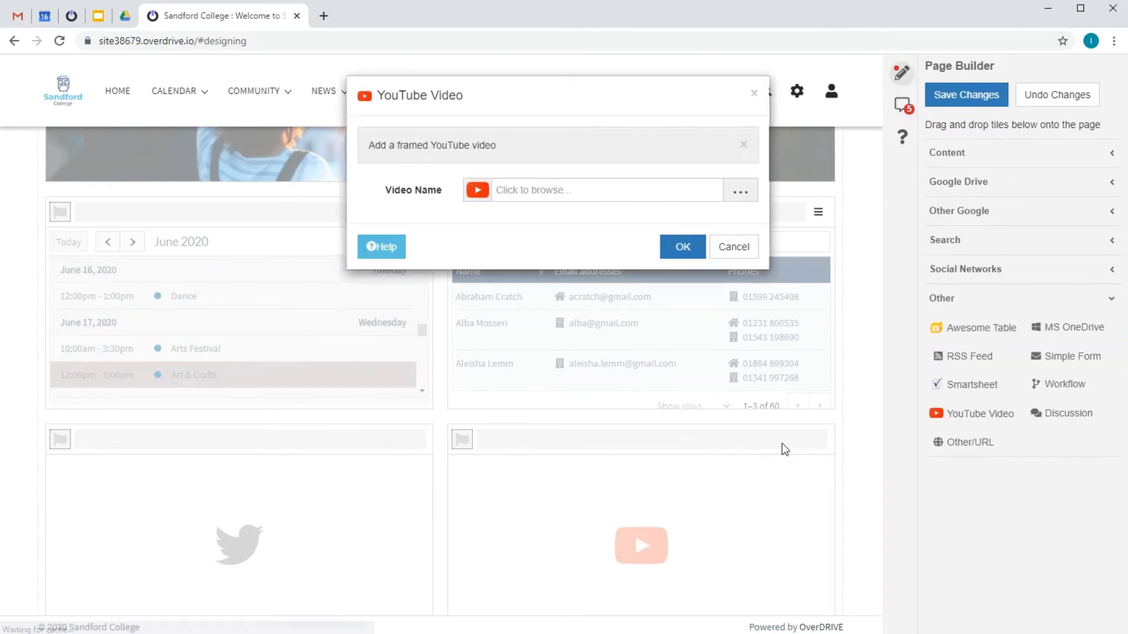
left_click(568, 193)
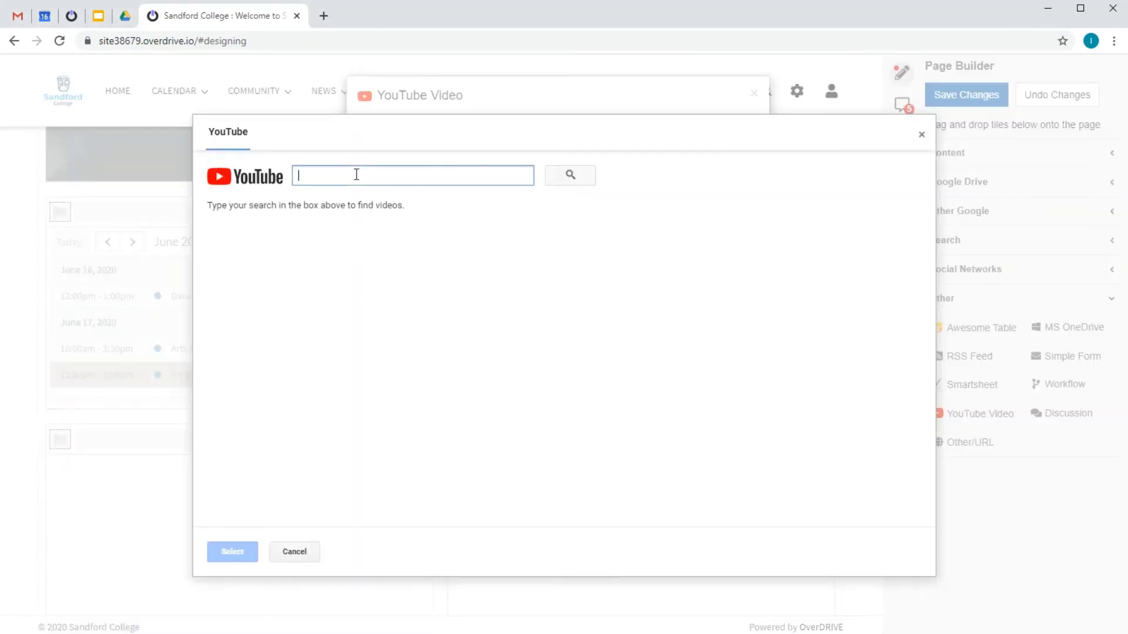
type("https://www.youtube.com/watch?v=p2WpqgLokvM")
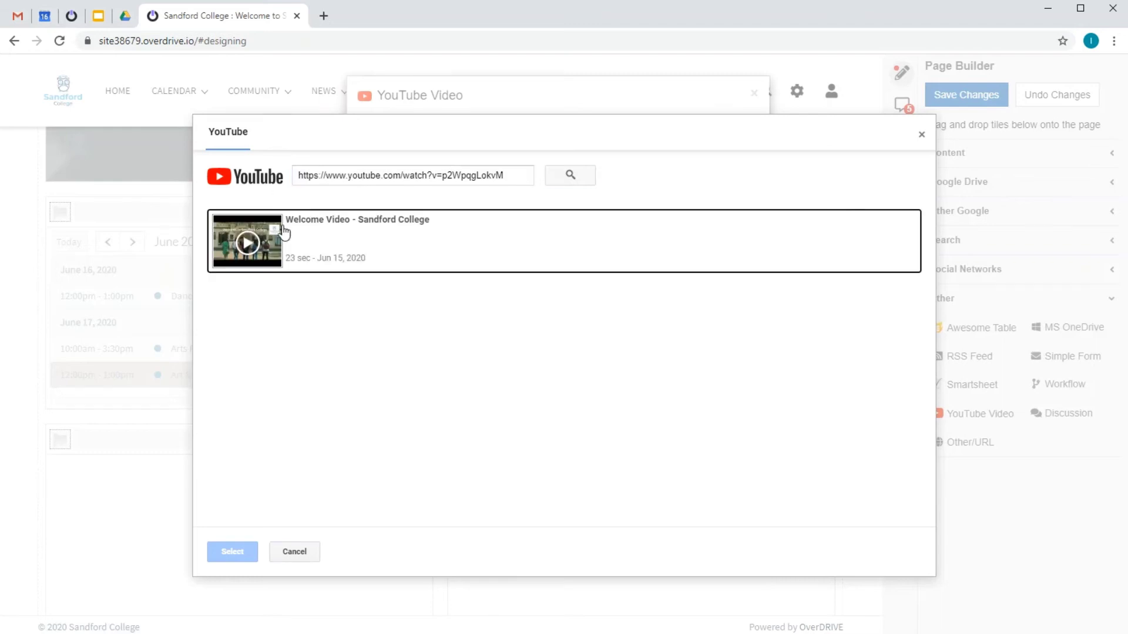
left_click(329, 238)
double_click(329, 238)
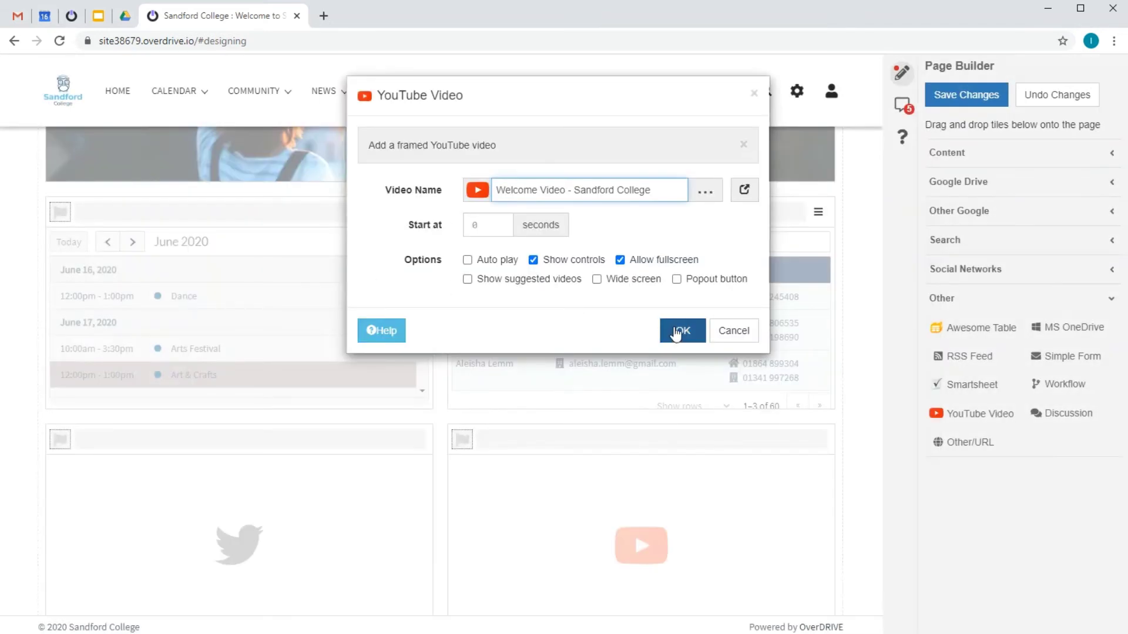
left_click(674, 328)
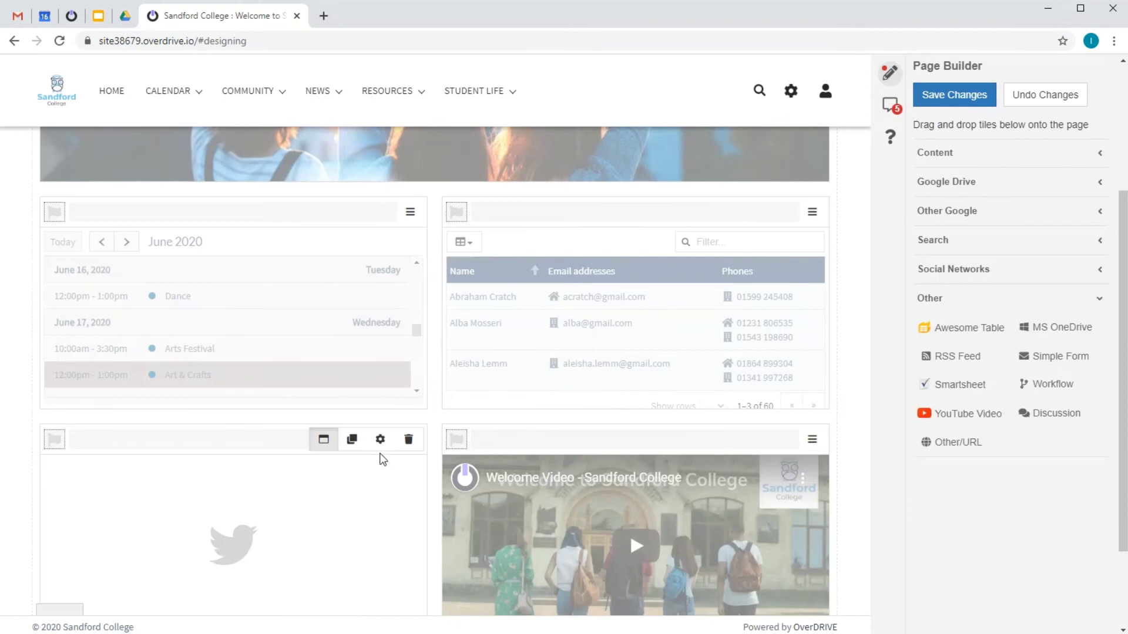
left_click(379, 442)
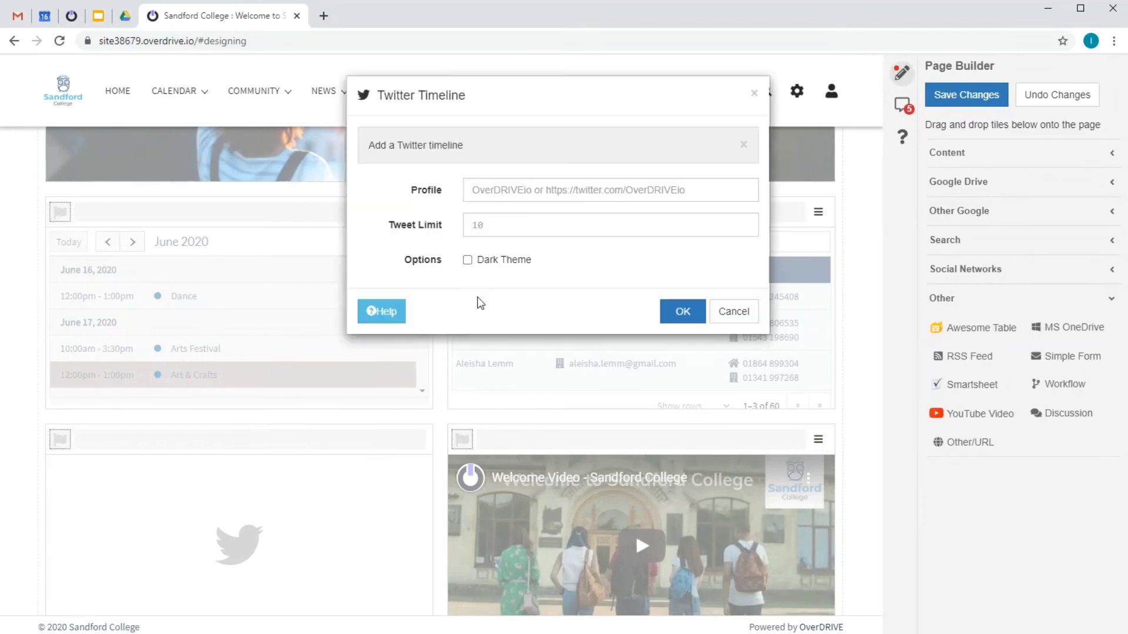
left_click(513, 189)
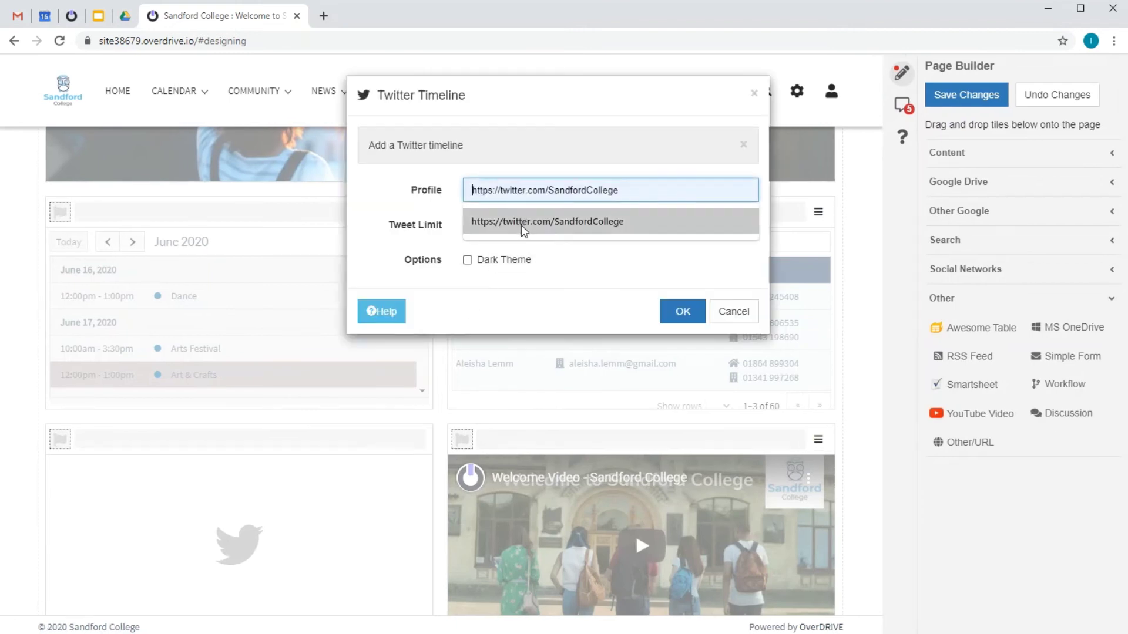
left_click(522, 224)
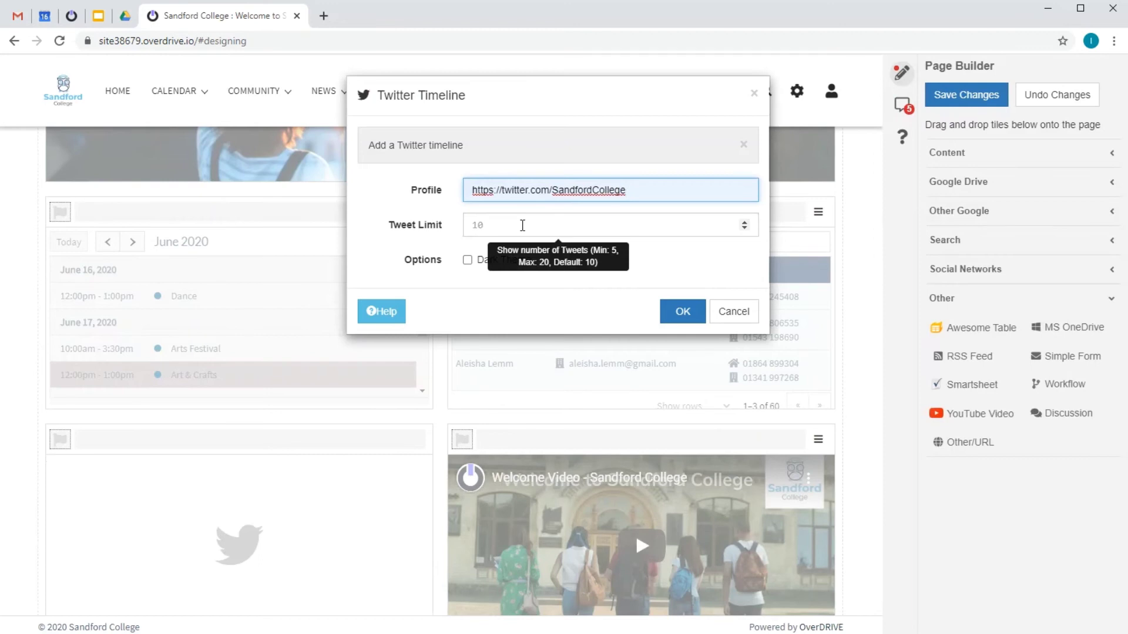
left_click(675, 311)
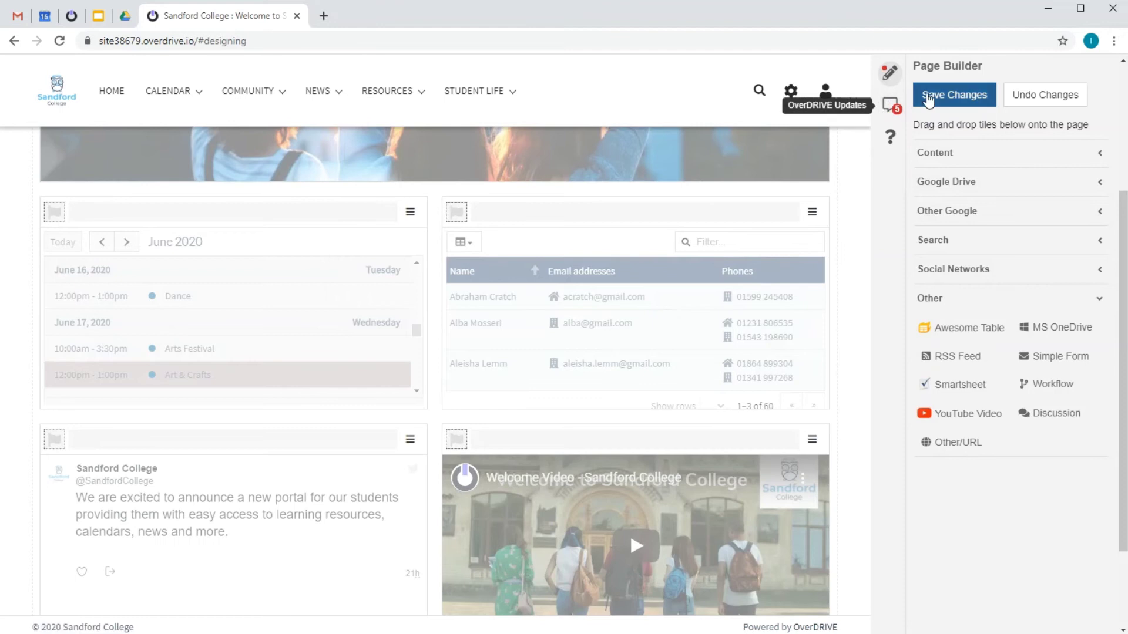
Save the home page layout changes and go to the Resources page
left_click(947, 98)
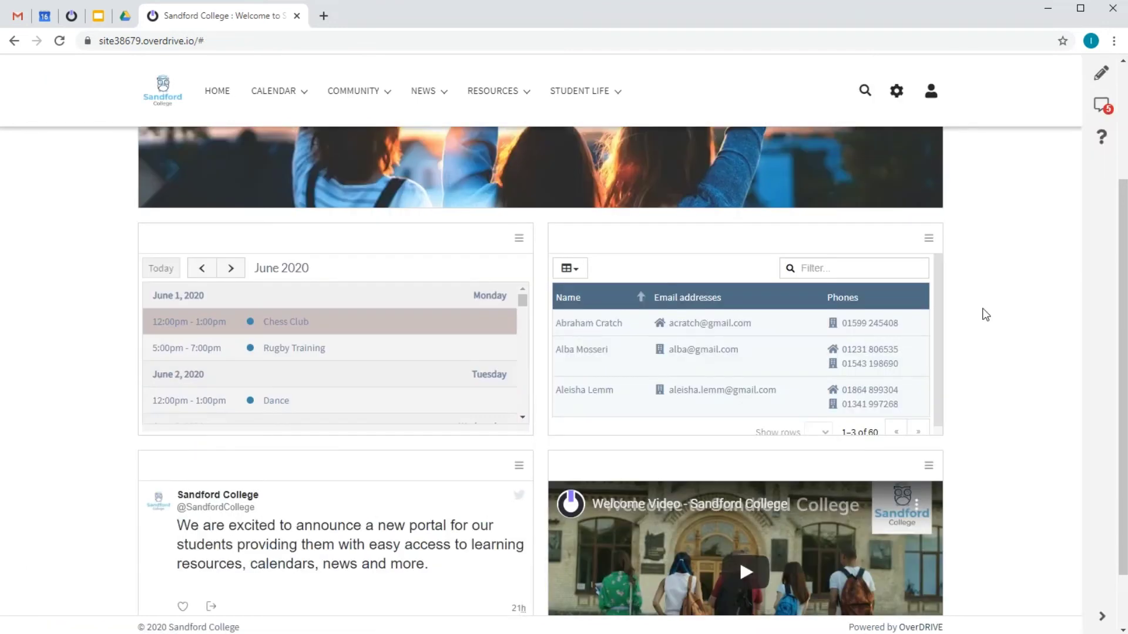
scroll(986, 315, "up", 3)
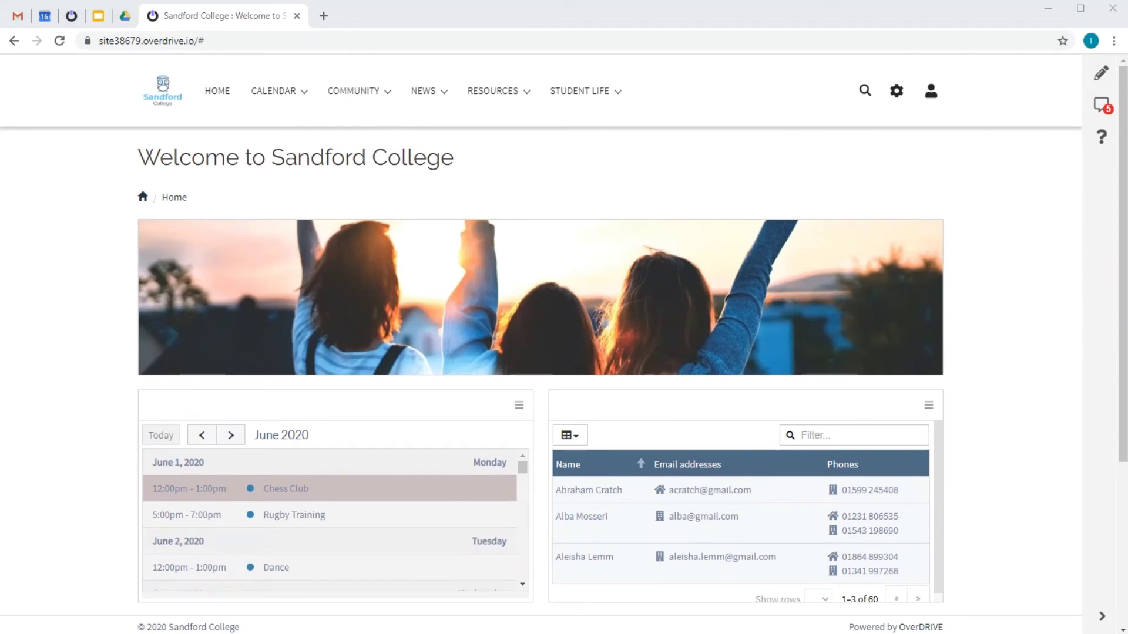
left_click(487, 97)
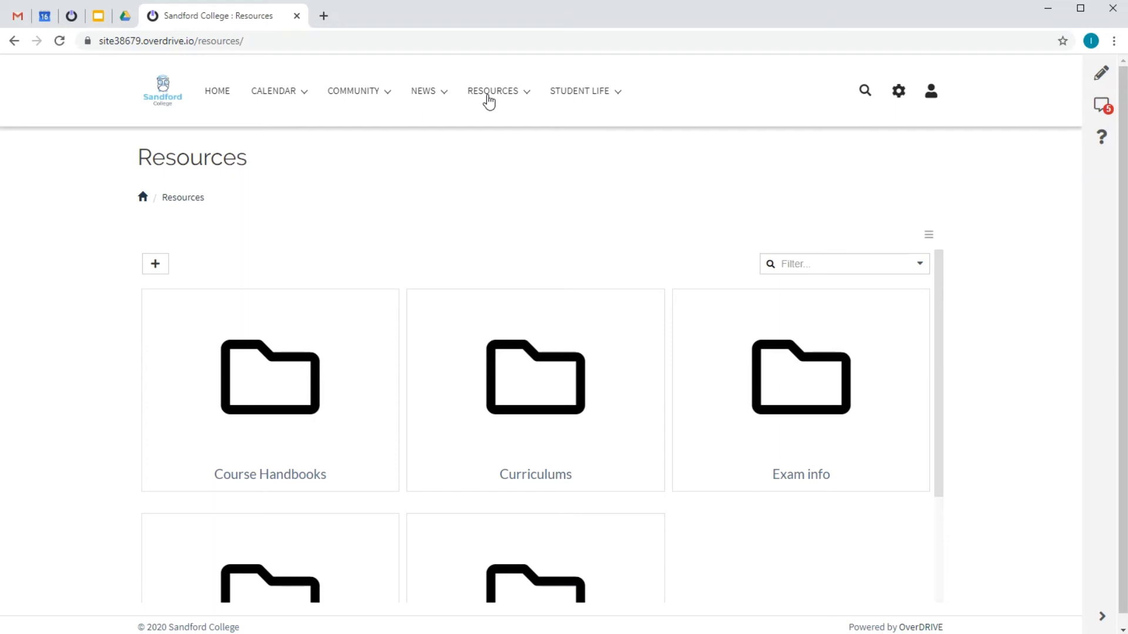
Open the Flash cards presentation from the Learning Resource Centre under Resources
left_click(488, 102)
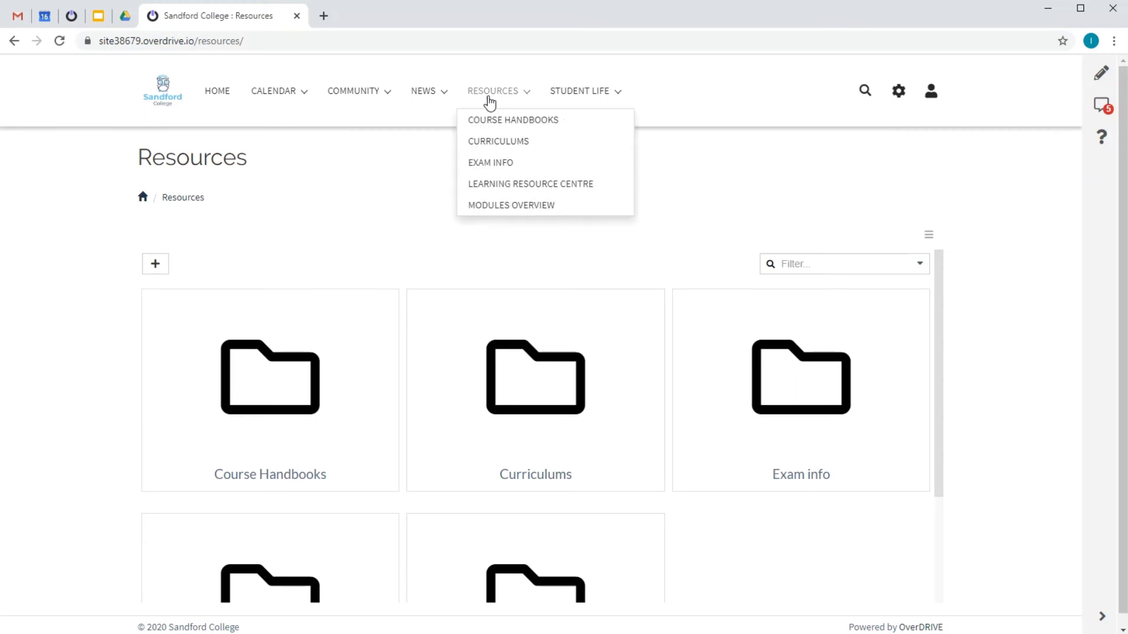
left_click(516, 184)
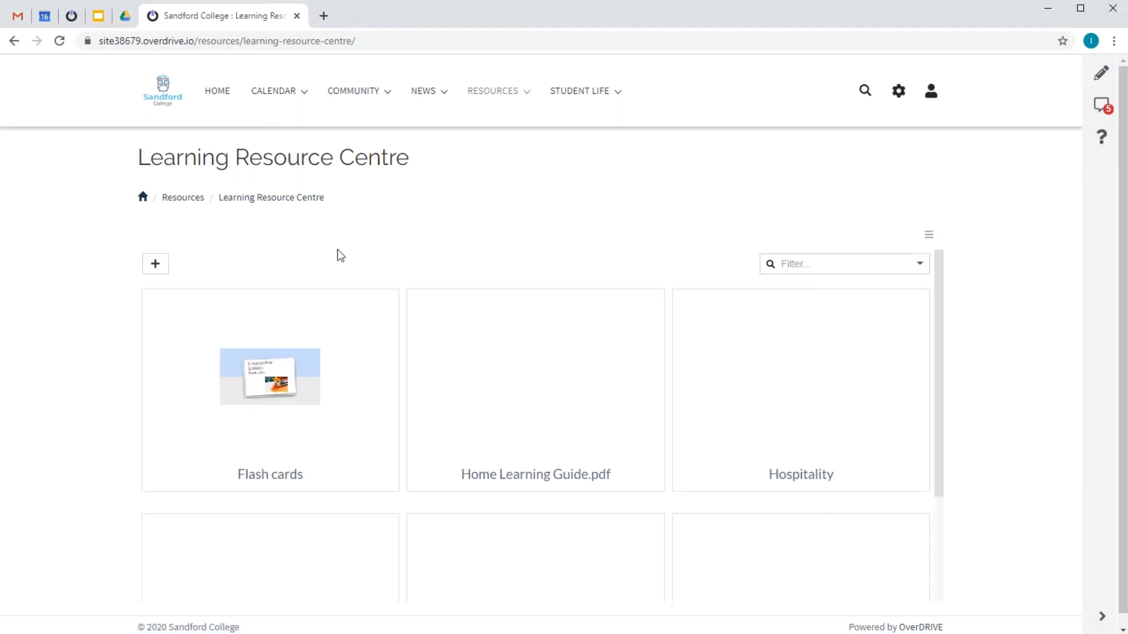
left_click(156, 265)
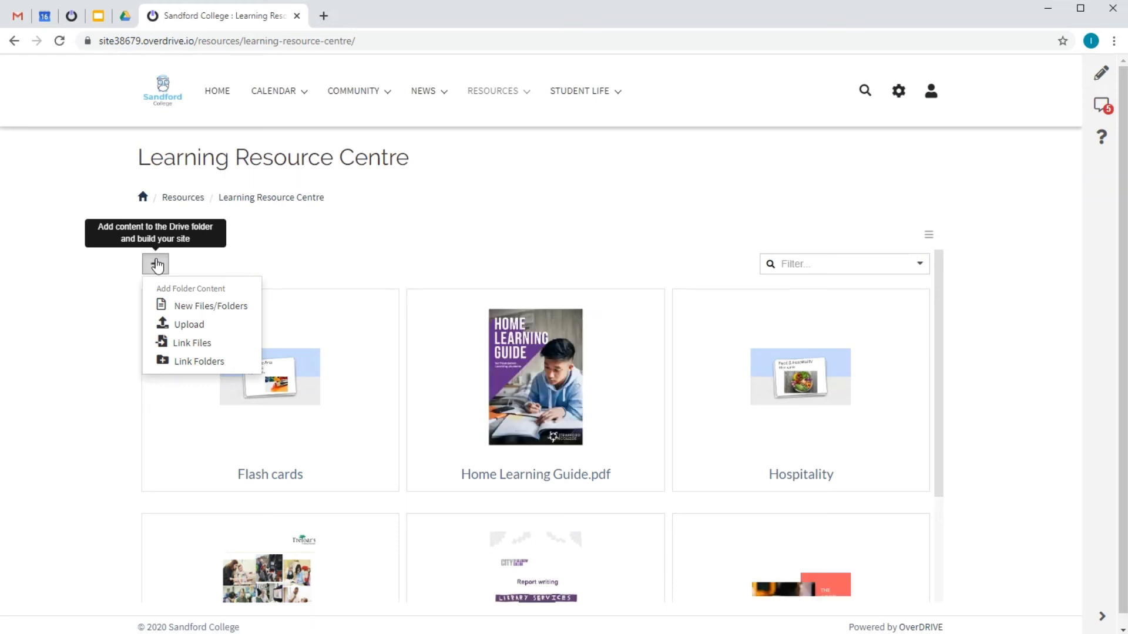
scroll(403, 411, "down", 3)
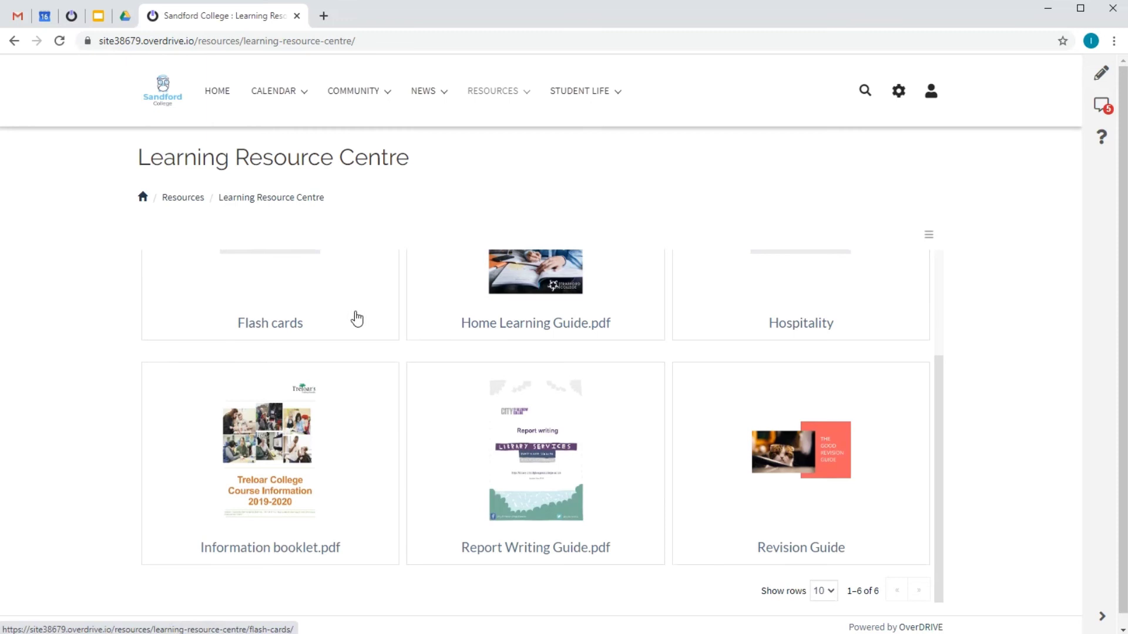
left_click(314, 300)
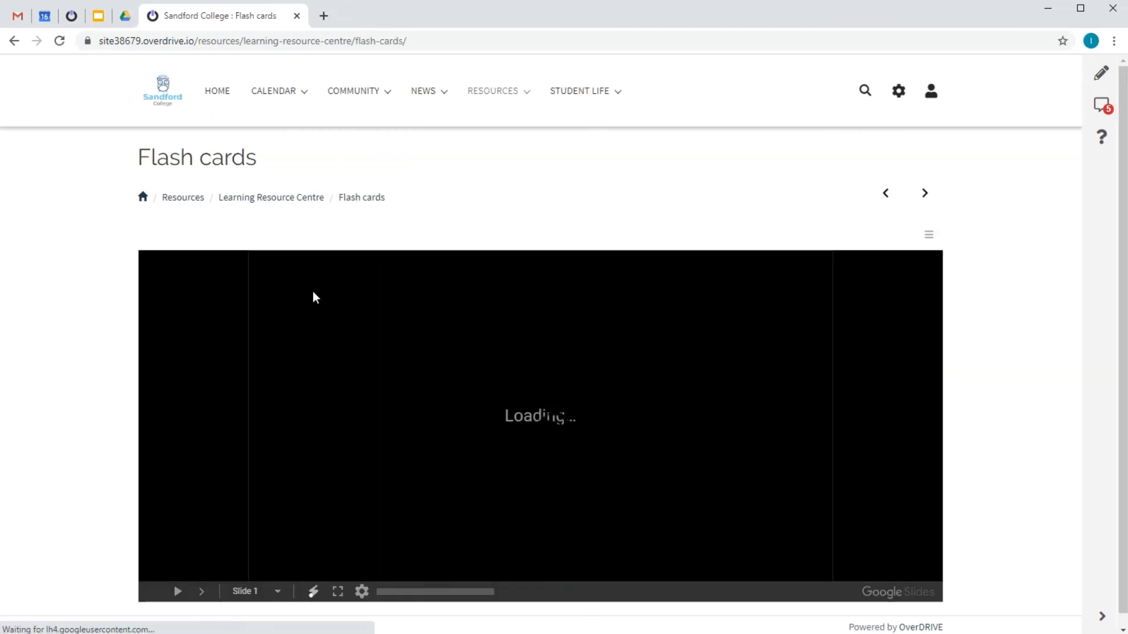
Switch the embedded Flash cards presentation to Edit mode, then go to the Blog page
left_click(928, 241)
left_click(872, 297)
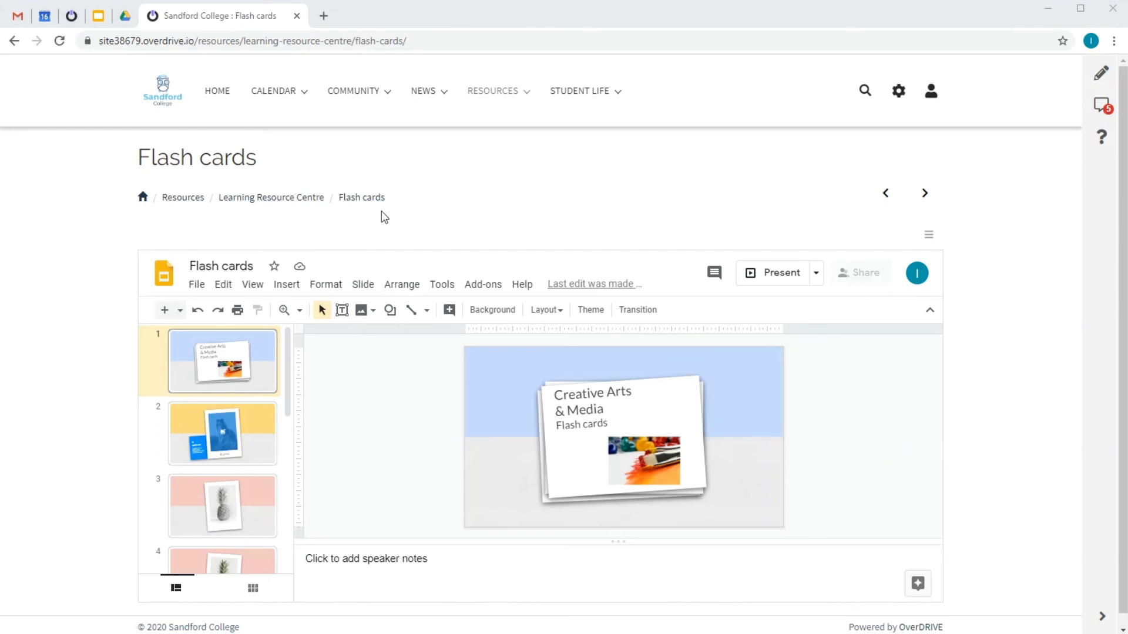
mouse_move(413, 101)
left_click(425, 121)
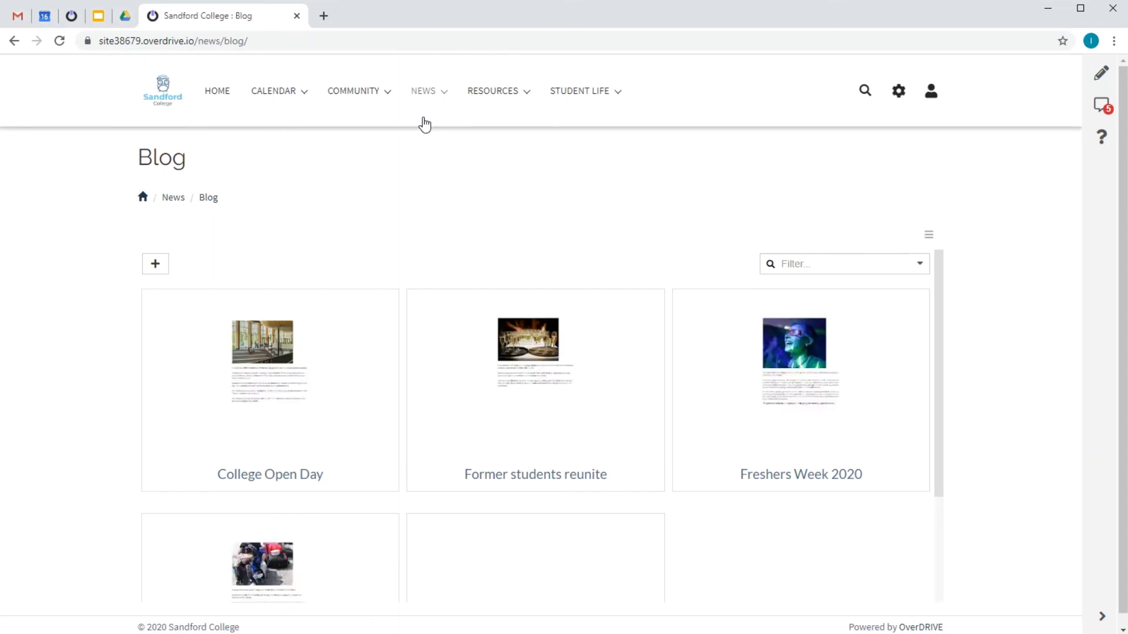
Show the posts in Blog layout and read the College Open Day post
left_click(929, 235)
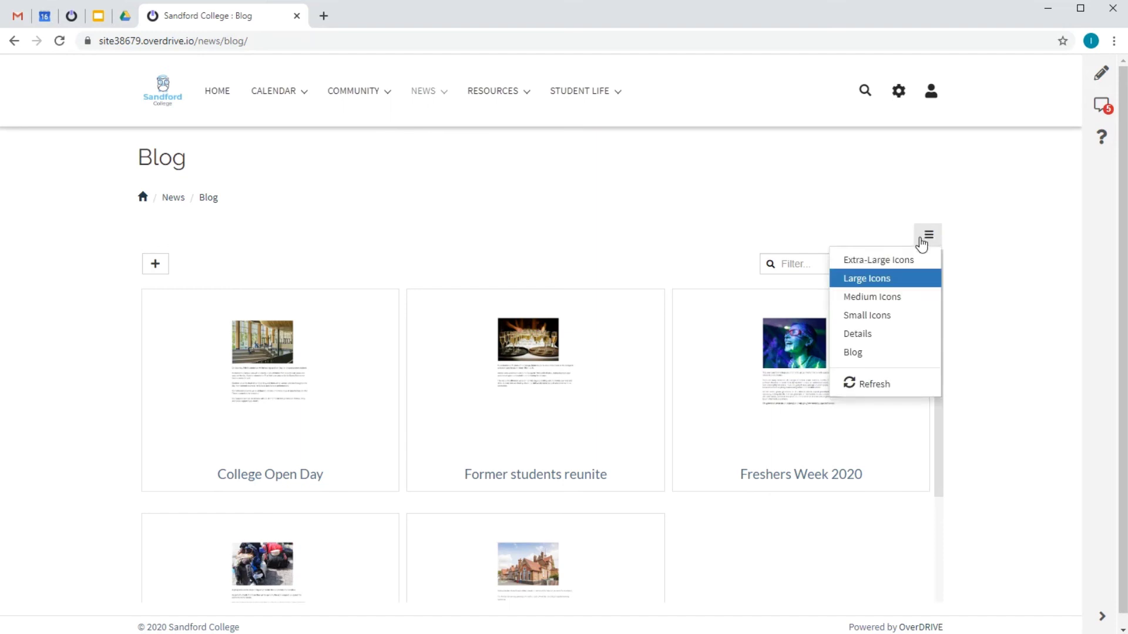
left_click(864, 352)
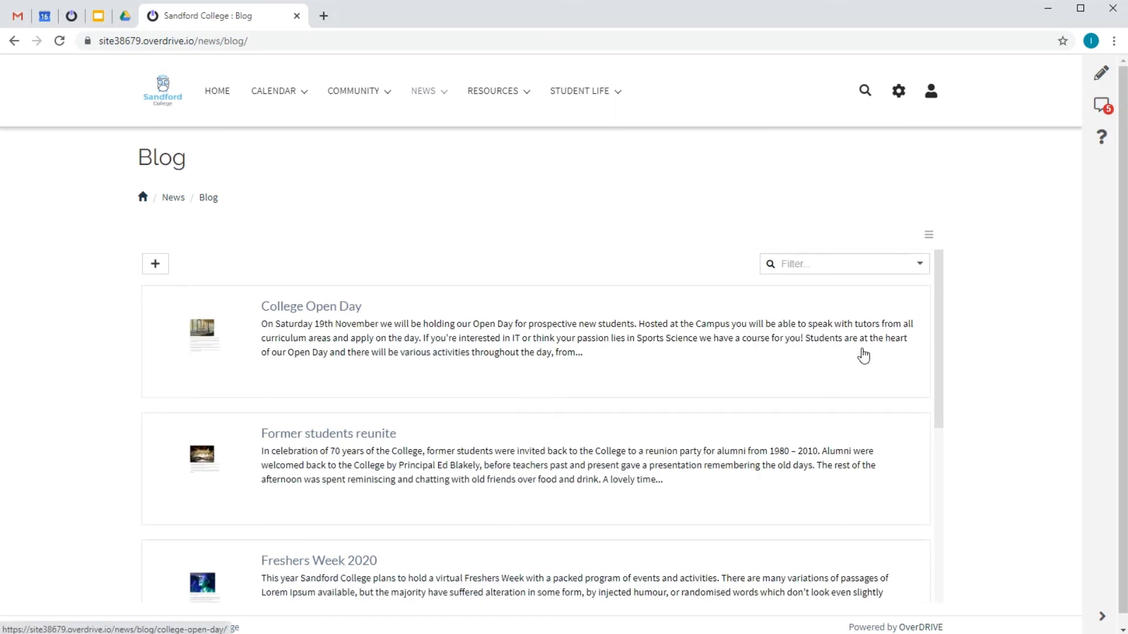
left_click(461, 334)
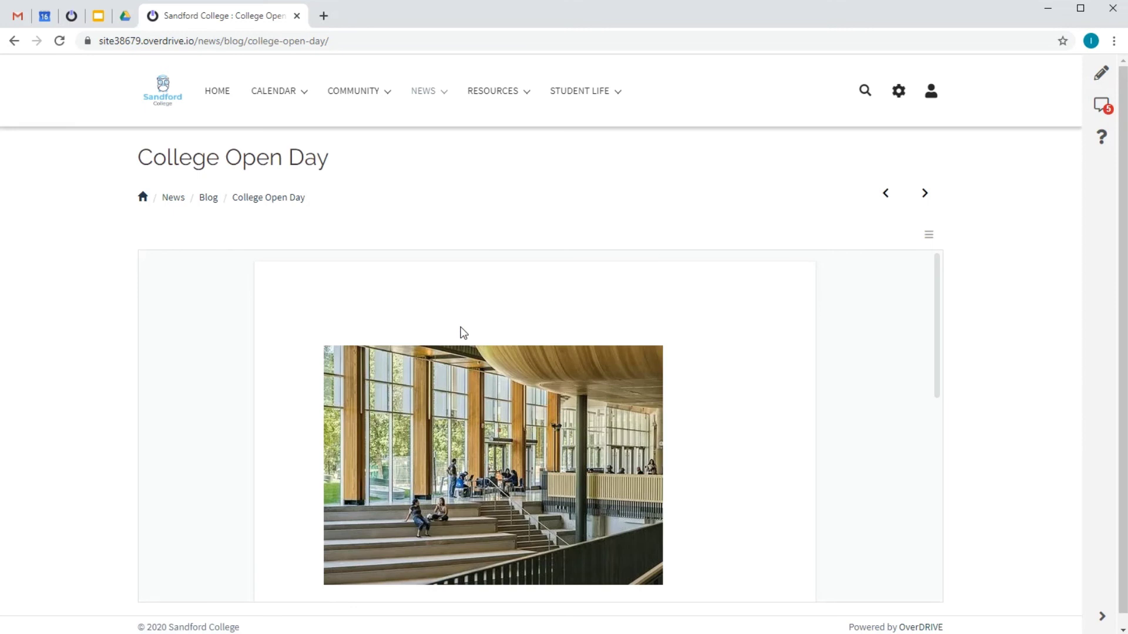
scroll(528, 352, "down", 4)
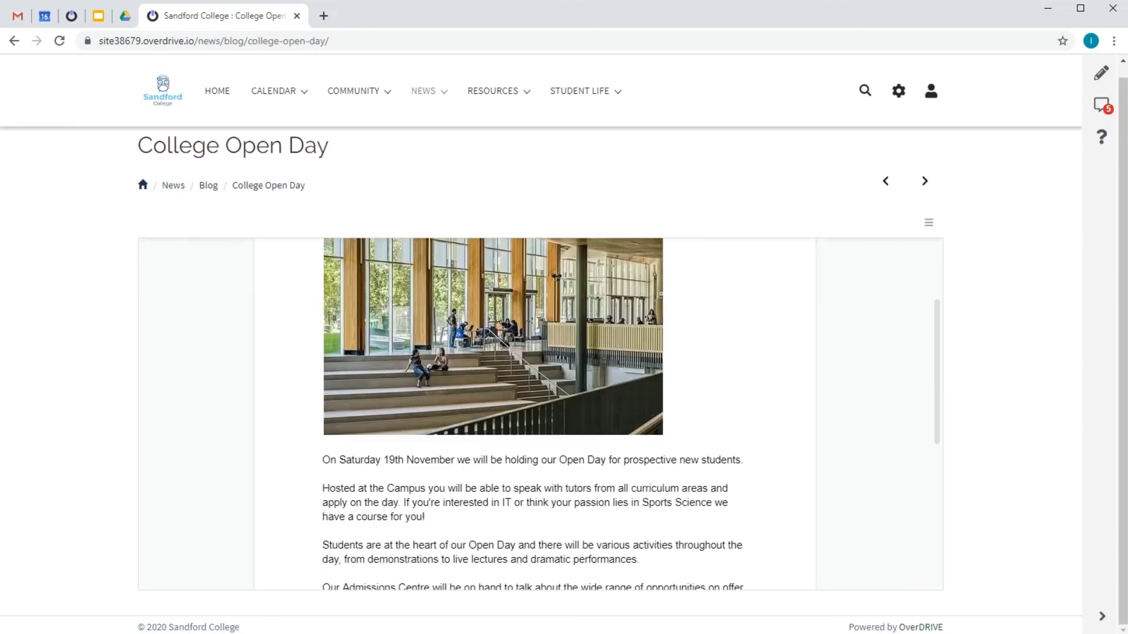
Open Student Support from the Student Life menu
mouse_move(578, 94)
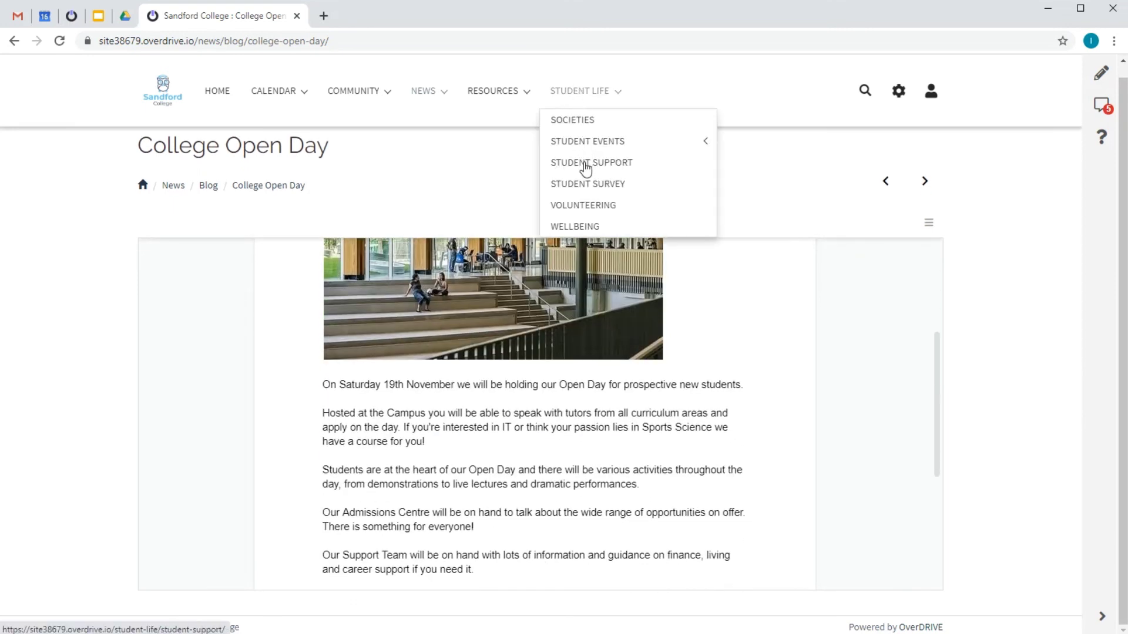
left_click(586, 165)
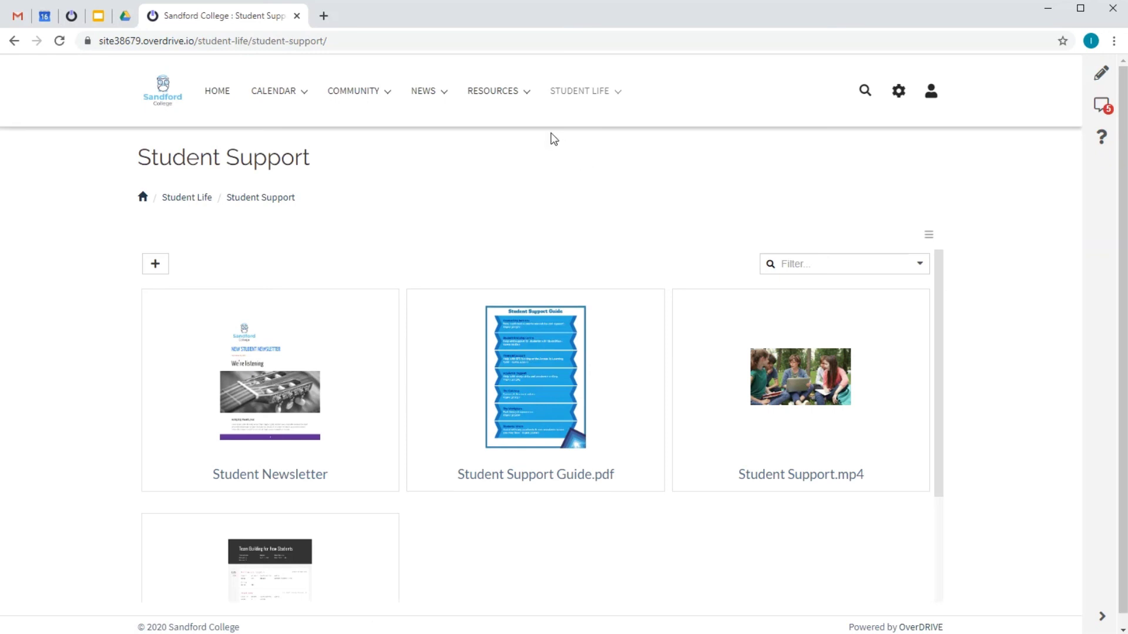
left_click(383, 94)
Visit the Community Alumni page, then return home via the breadcrumb
left_click(348, 120)
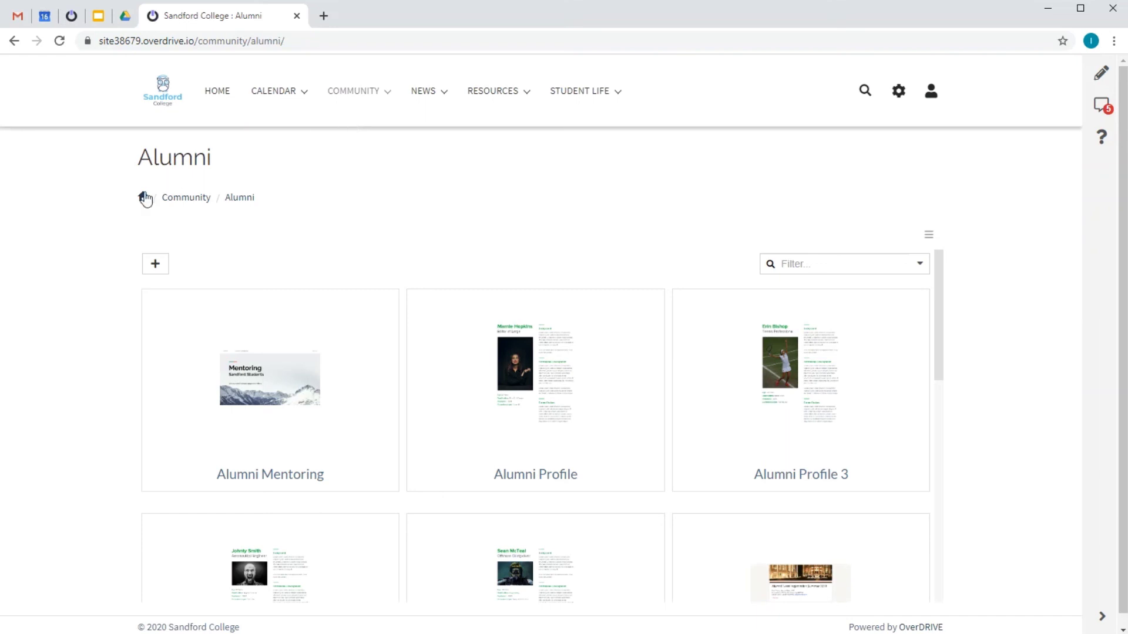
left_click(142, 198)
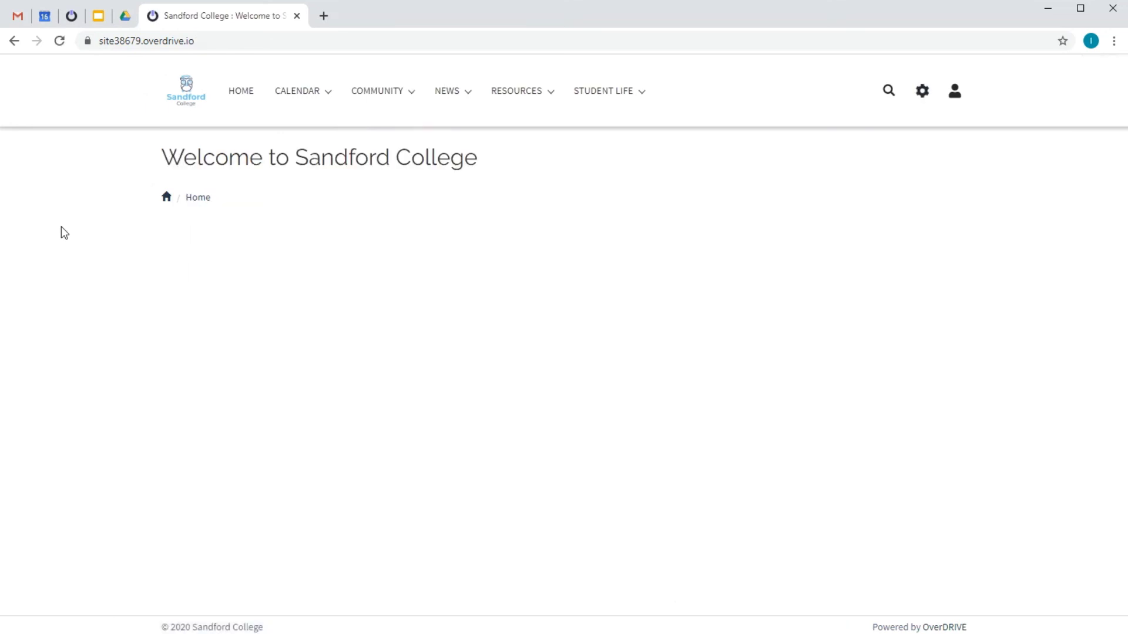